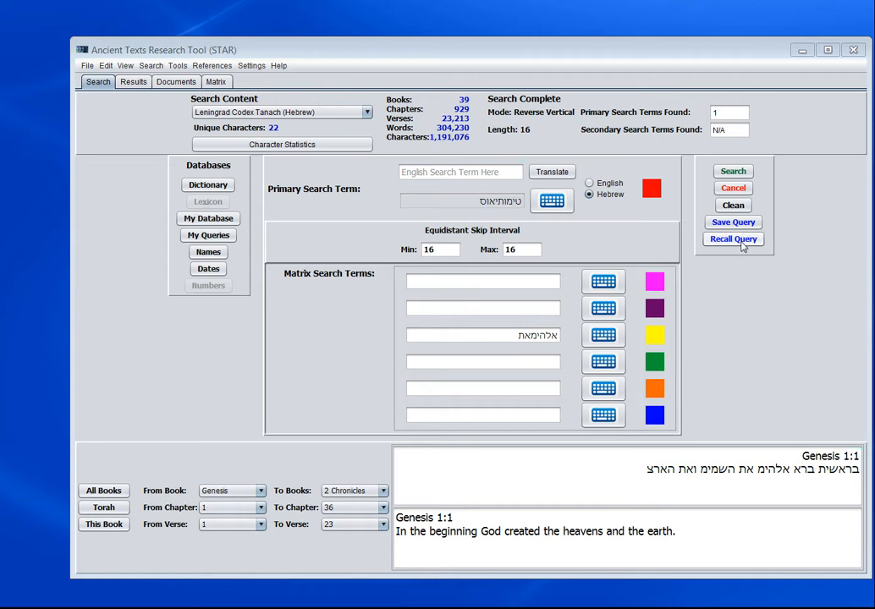
# - Open the search algorithm settings and position the dialog clear of the search terms
pyautogui.doubleClick(506, 202)
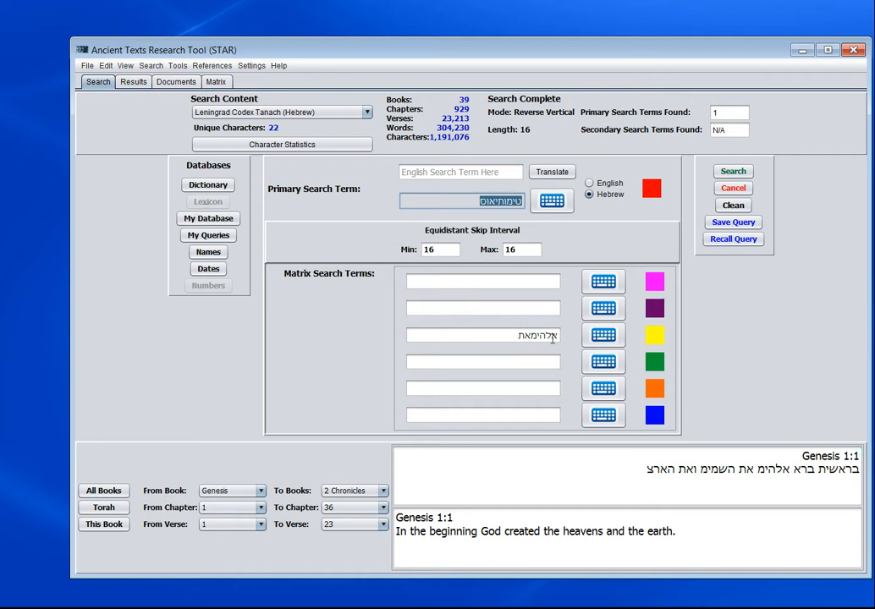
pyautogui.doubleClick(542, 337)
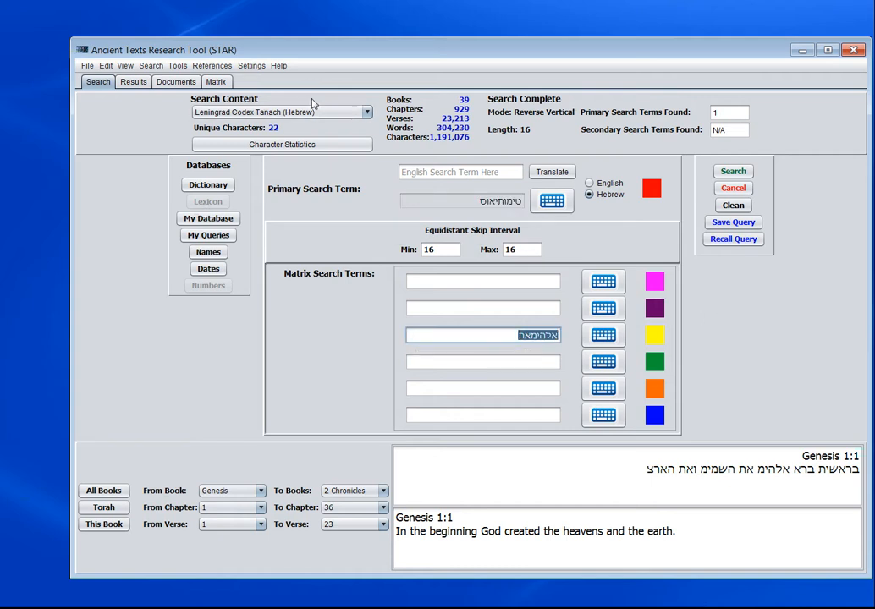
pyautogui.click(151, 66)
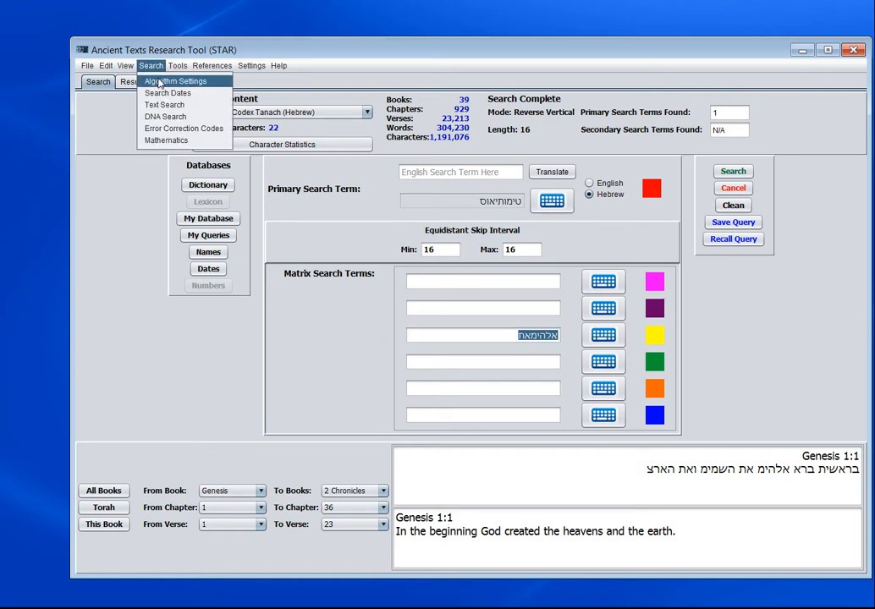
pyautogui.click(154, 81)
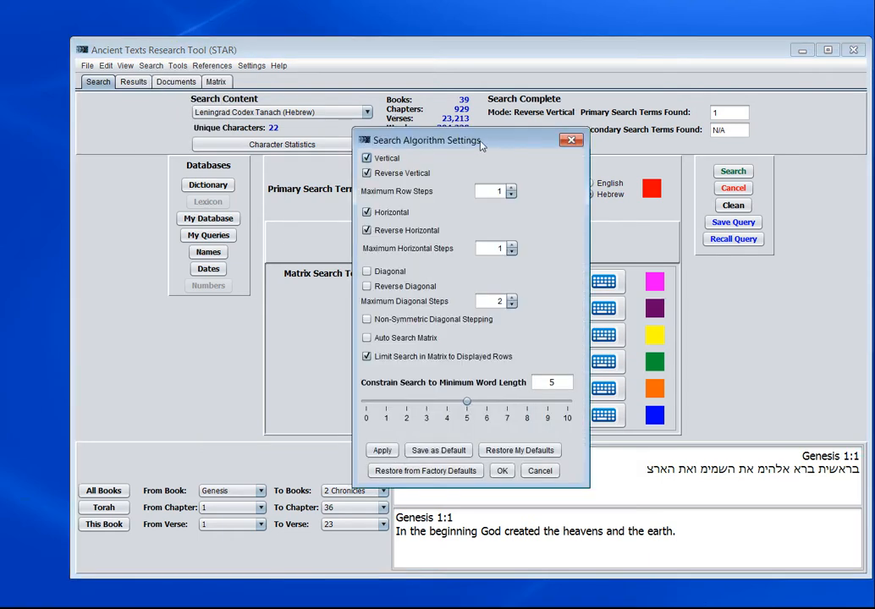
pyautogui.moveTo(480, 146); pyautogui.dragTo(176, 140)
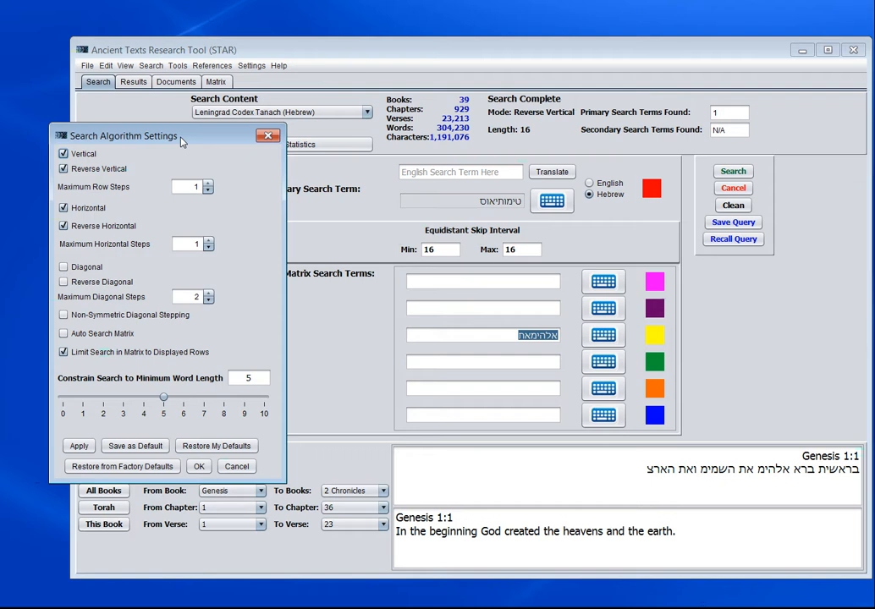
pyautogui.moveTo(181, 142); pyautogui.dragTo(171, 136)
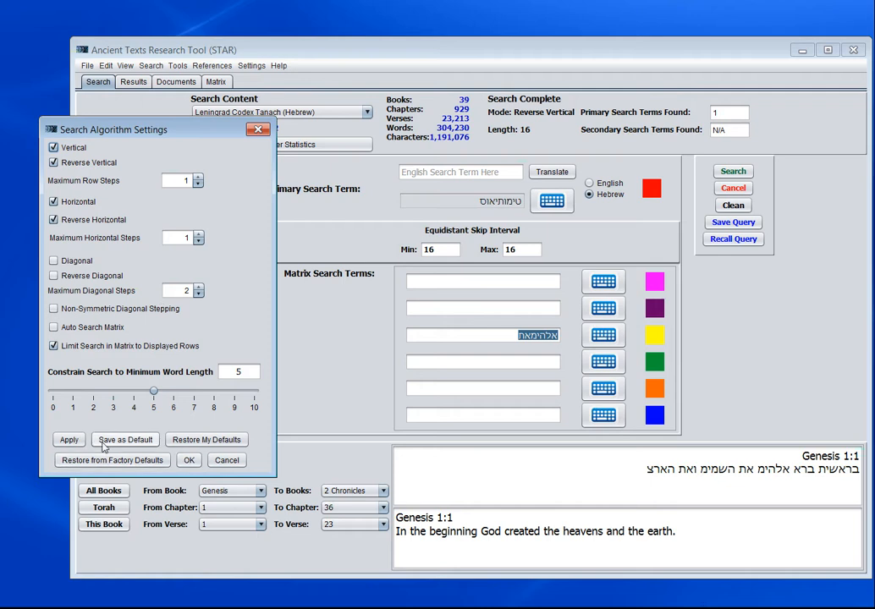
pyautogui.moveTo(160, 133); pyautogui.dragTo(136, 155)
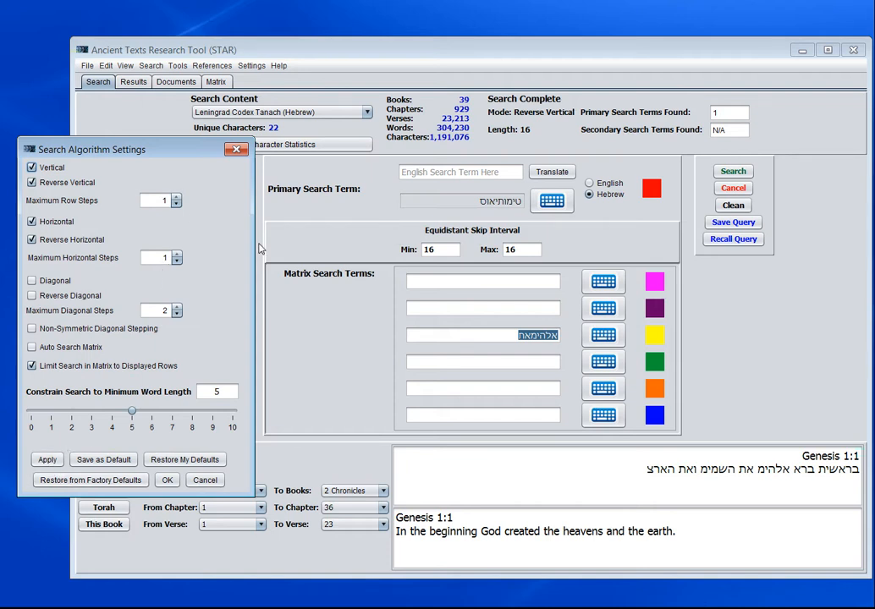
# - Run the primary term search at skip interval 16 and view the found term in the results matrix
pyautogui.click(734, 172)
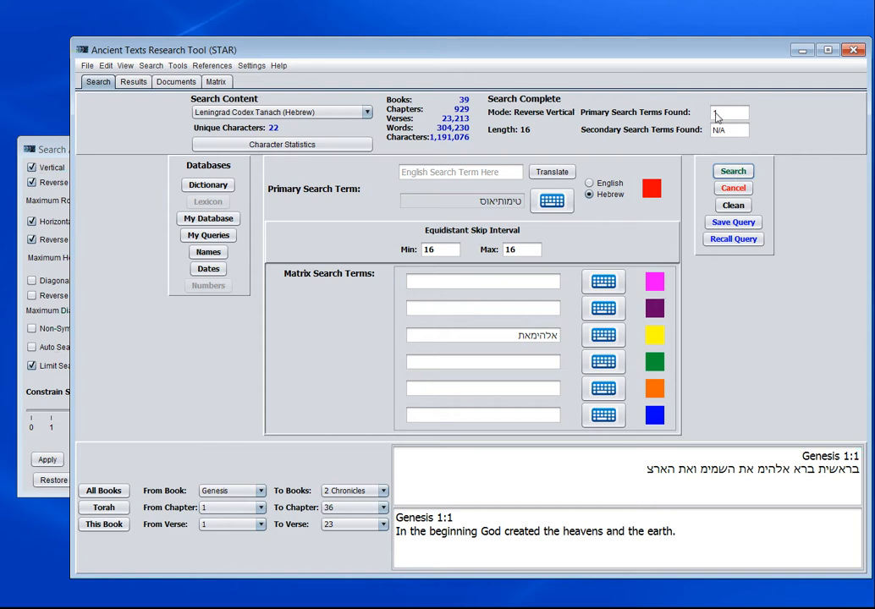
pyautogui.click(715, 116)
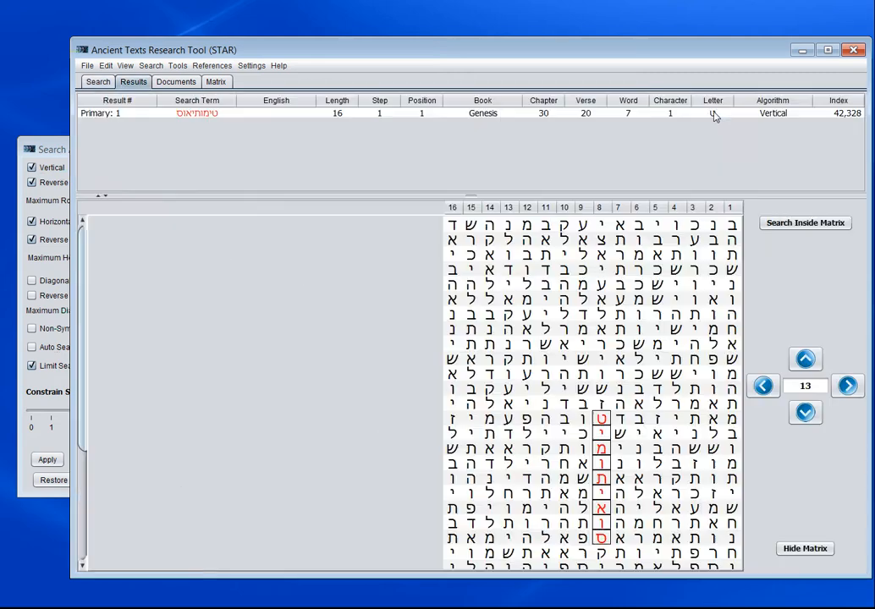
pyautogui.scroll(-1, 559, 301)
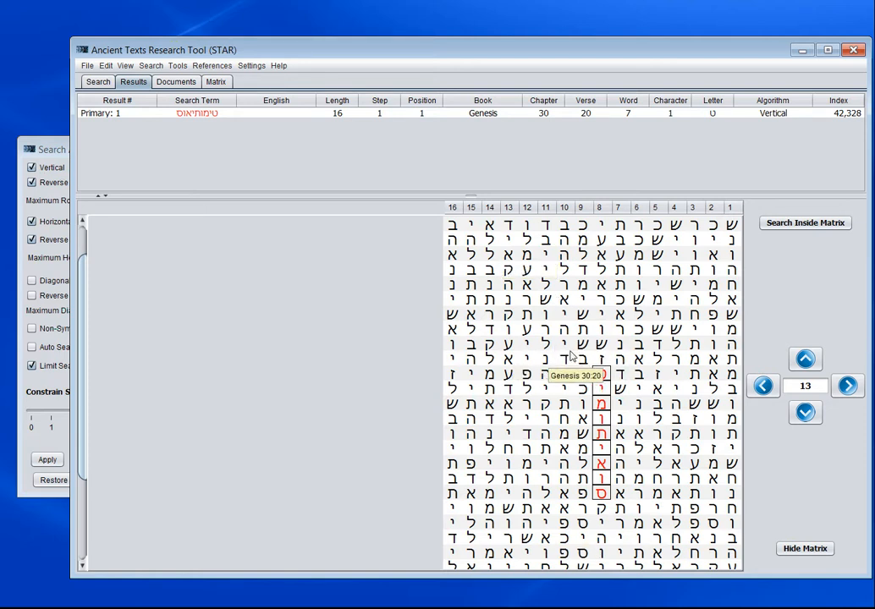
pyautogui.scroll(-3, 571, 355)
pyautogui.scroll(4, 571, 355)
pyautogui.scroll(-1, 571, 356)
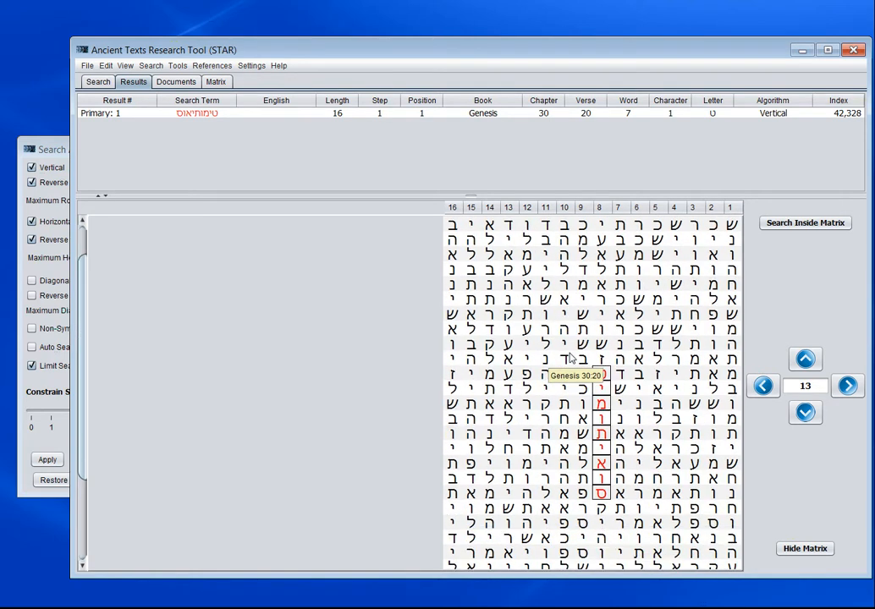
# - Reduce the vertical buffer around the matrix result to 6
pyautogui.click(805, 412)
pyautogui.click(805, 412)
pyautogui.click(805, 412)
pyautogui.click(804, 413)
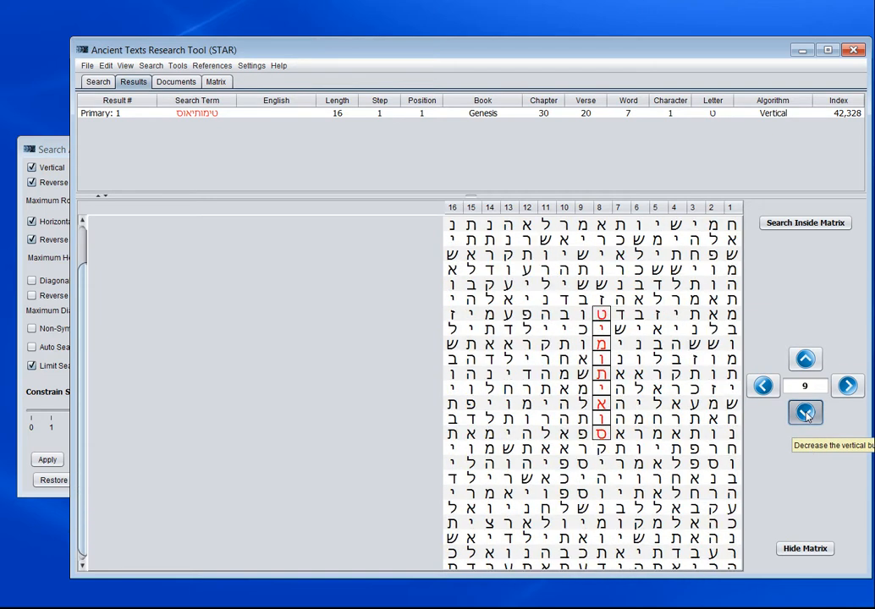
pyautogui.click(805, 412)
pyautogui.click(805, 412)
pyautogui.click(804, 413)
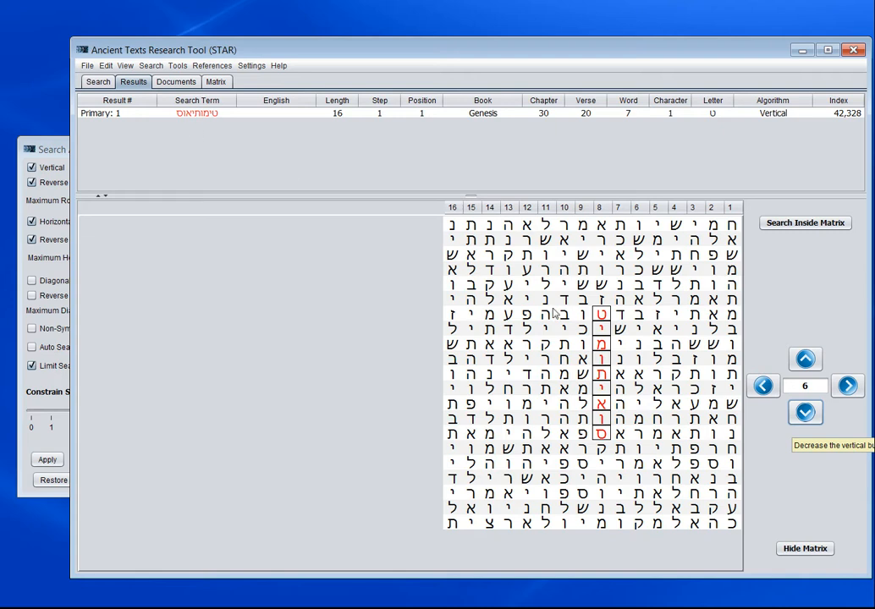
# - Return to the search page and enable Diagonal and Reverse Diagonal in the search algorithm settings
pyautogui.click(99, 81)
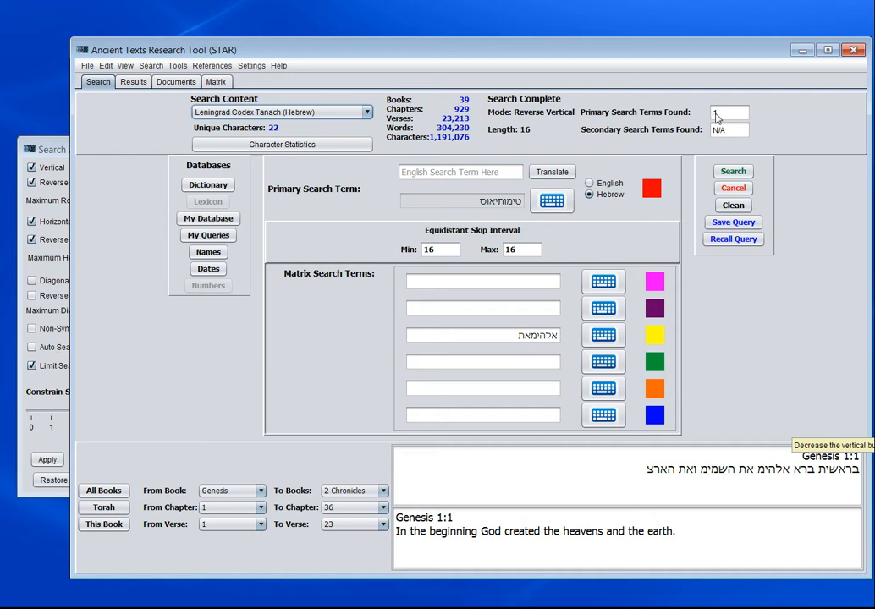
pyautogui.click(53, 152)
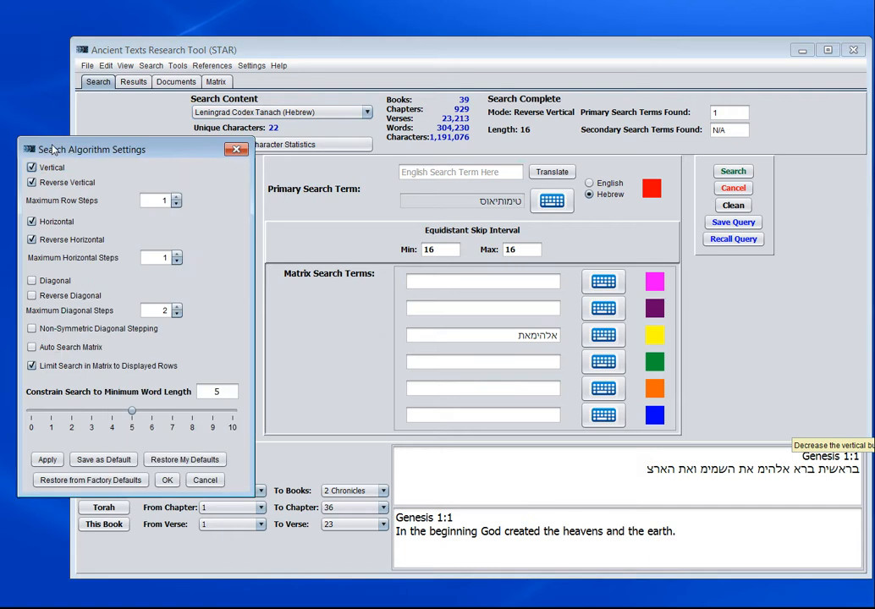
pyautogui.click(32, 281)
pyautogui.click(33, 296)
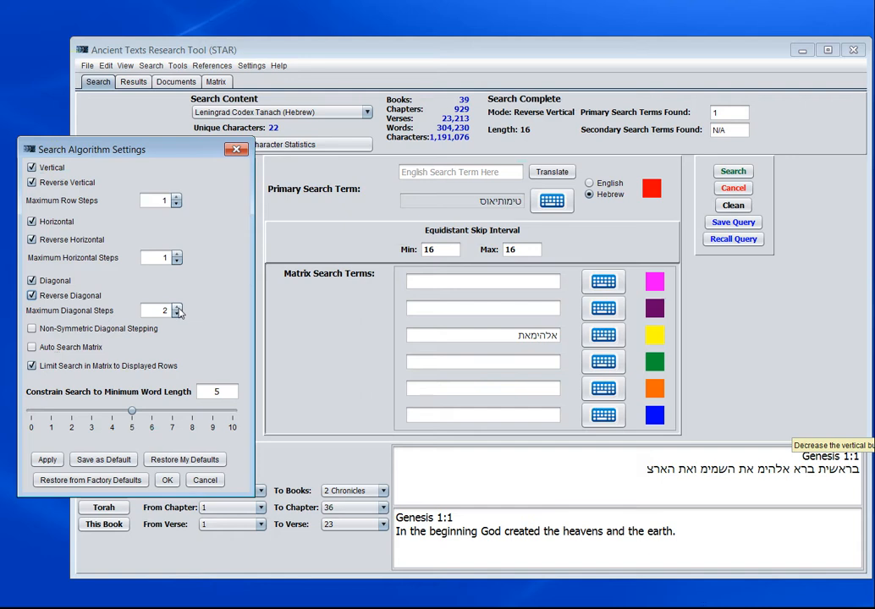
# - Apply the changed algorithm settings and rerun the primary term search, opening its results list
pyautogui.click(733, 173)
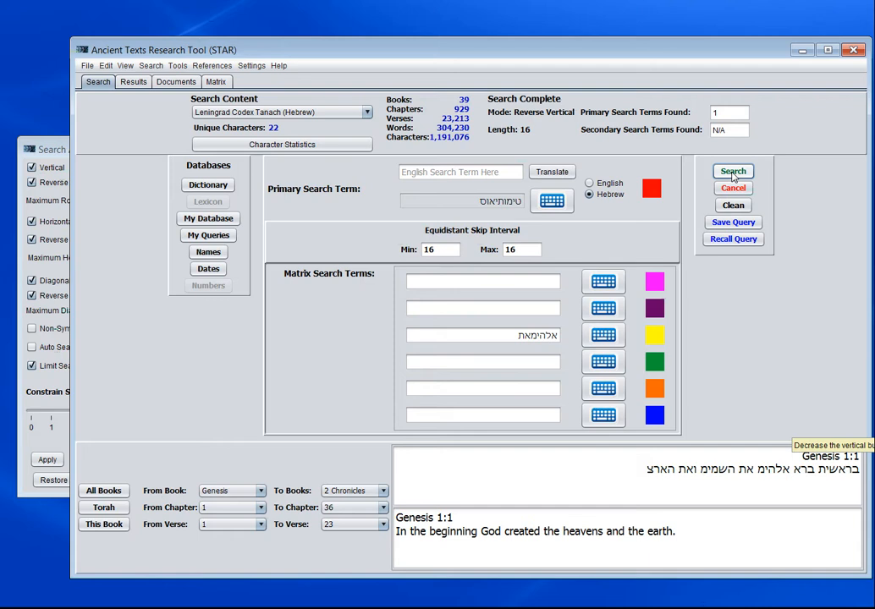
pyautogui.click(47, 149)
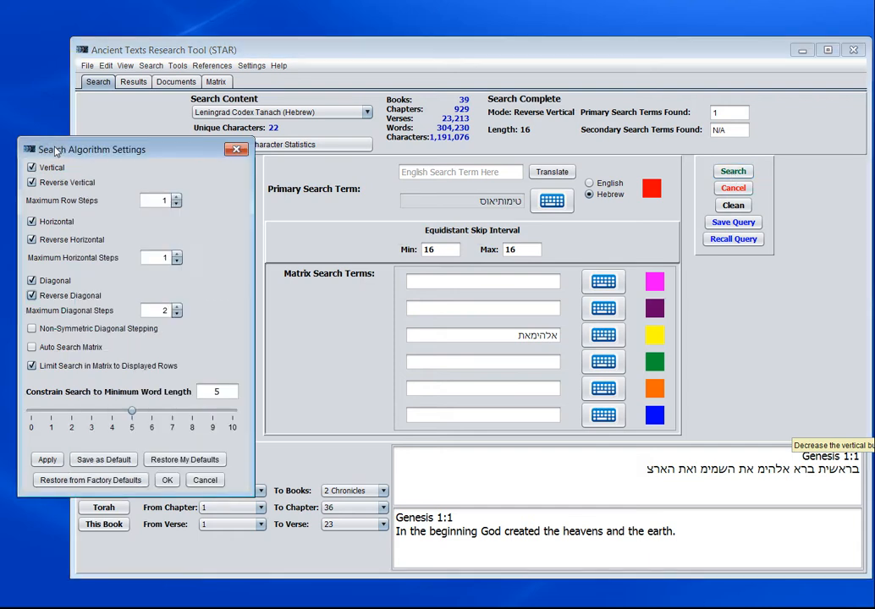
pyautogui.click(47, 461)
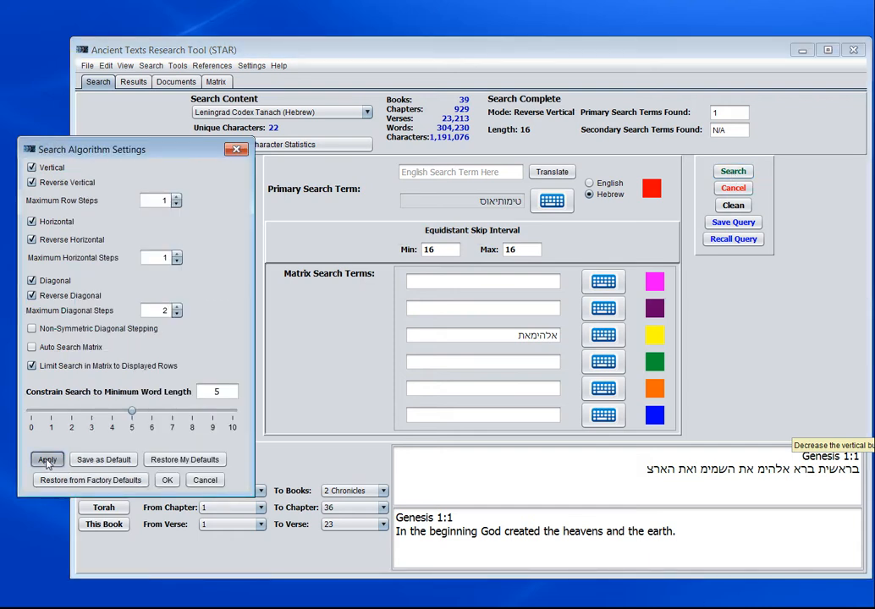
pyautogui.click(741, 174)
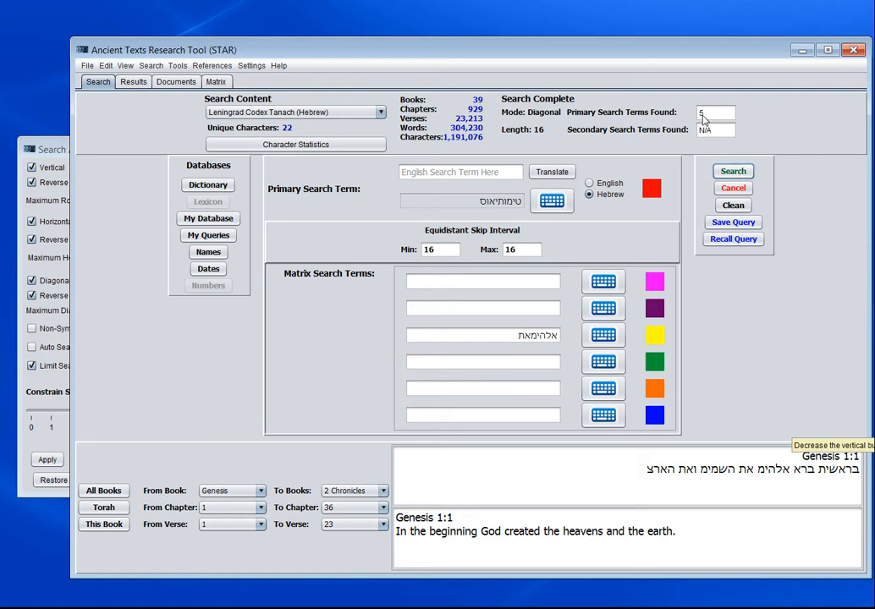
pyautogui.click(701, 118)
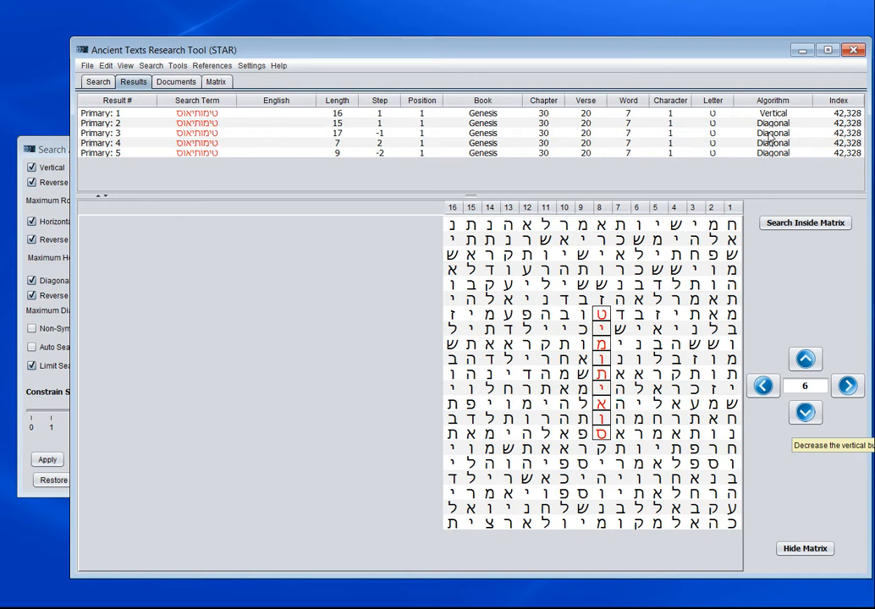
# - Compare how the vertical and diagonal primary results are laid out in the letter matrix
pyautogui.click(277, 115)
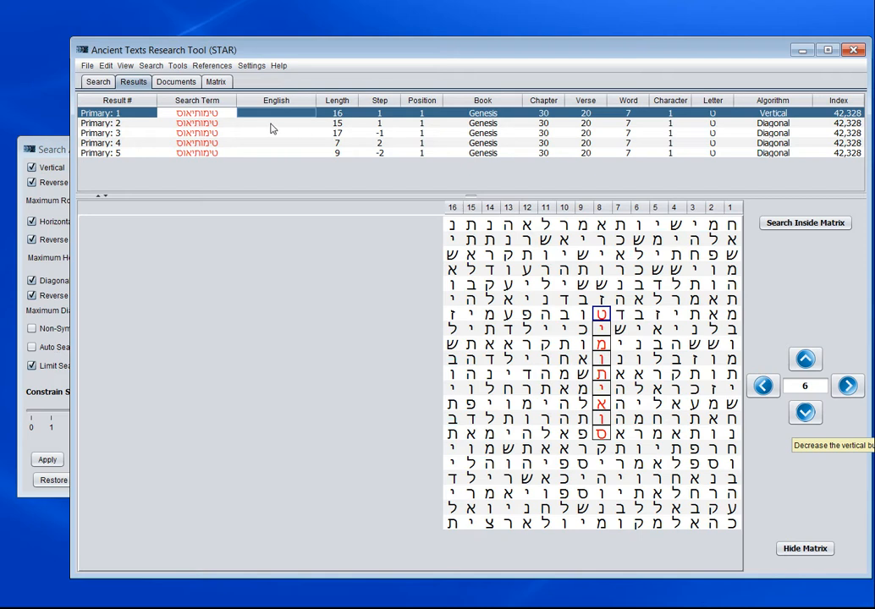
pyautogui.click(272, 127)
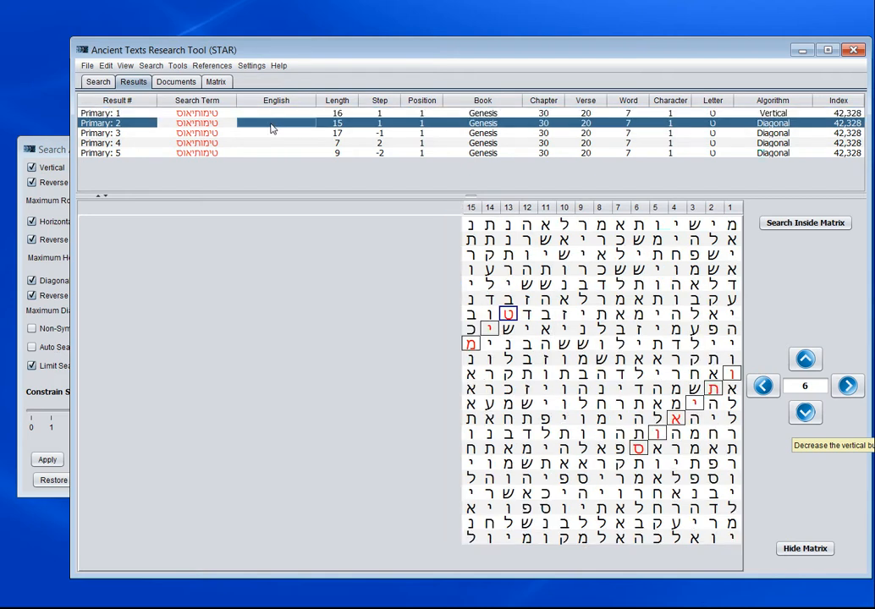
pyautogui.click(338, 134)
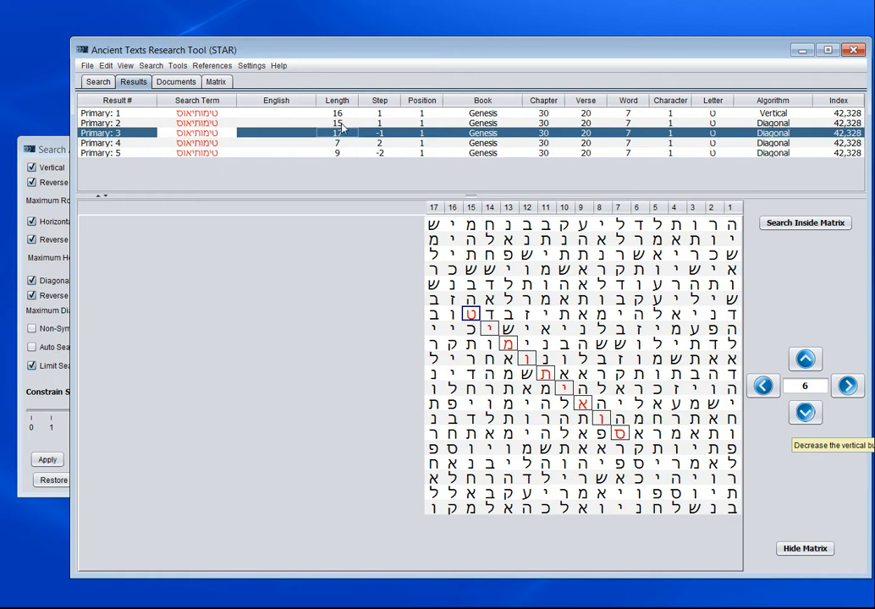
pyautogui.click(340, 114)
pyautogui.click(341, 135)
pyautogui.click(379, 124)
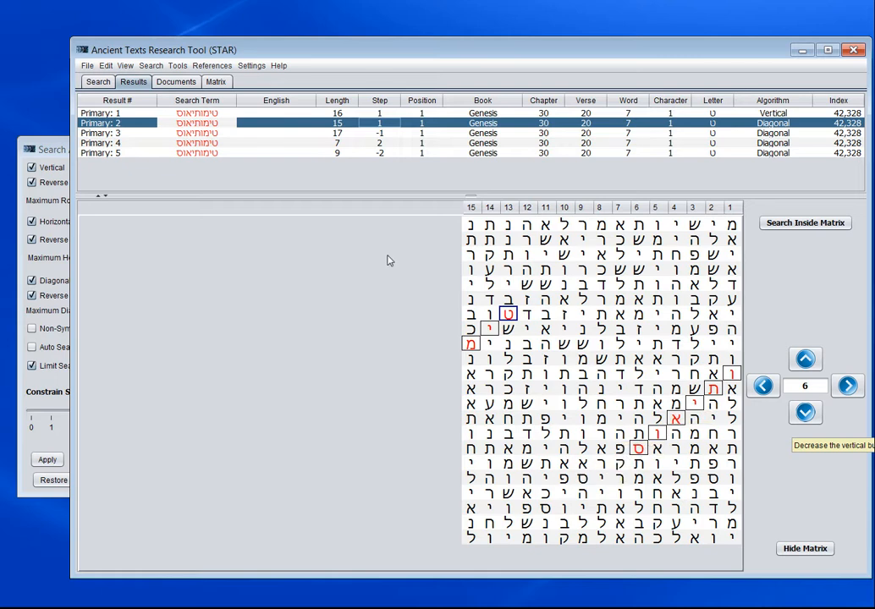
pyautogui.click(279, 134)
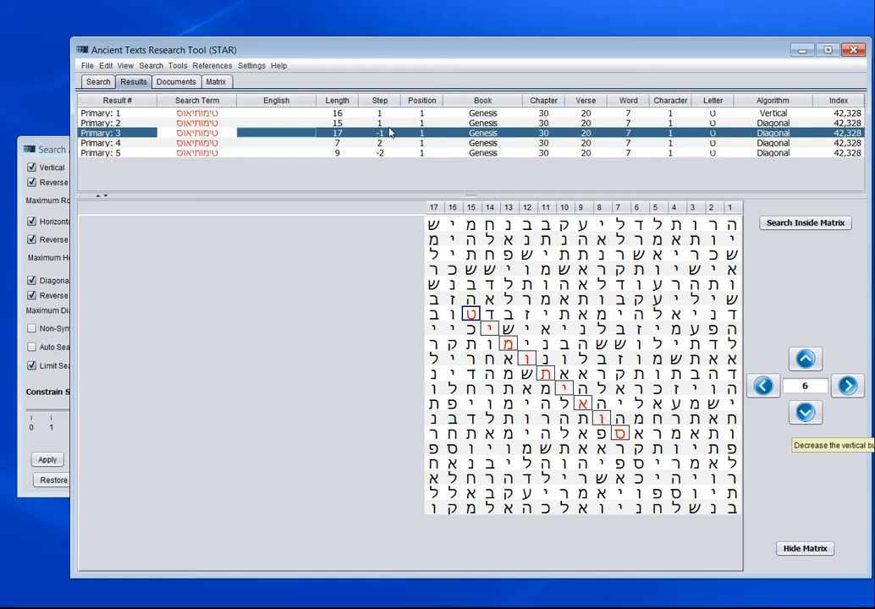
pyautogui.click(341, 144)
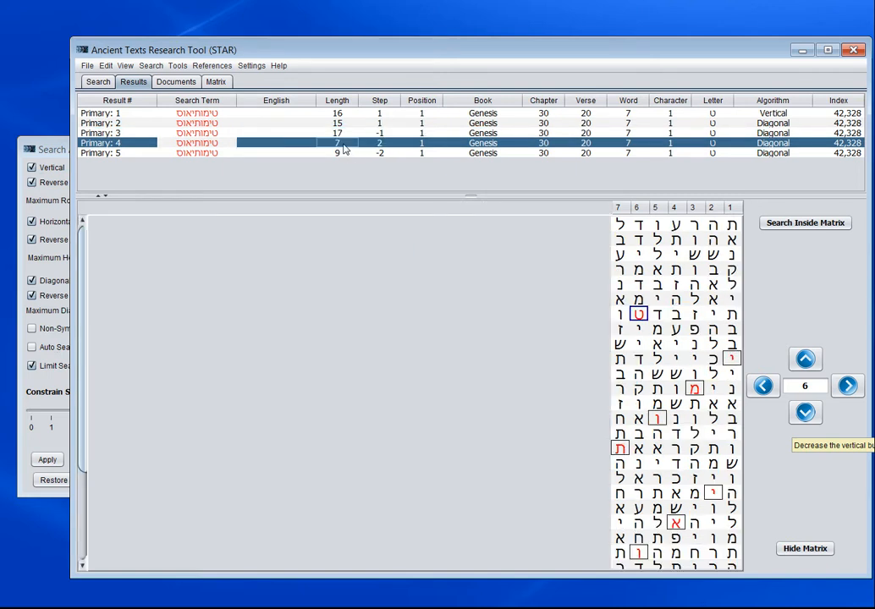
pyautogui.click(343, 156)
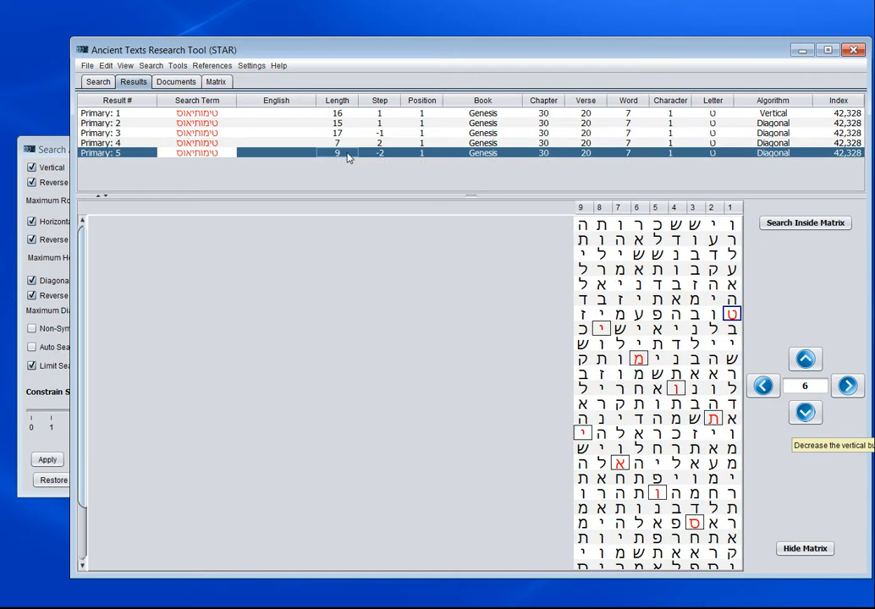
pyautogui.press('Up')
pyautogui.click(55, 150)
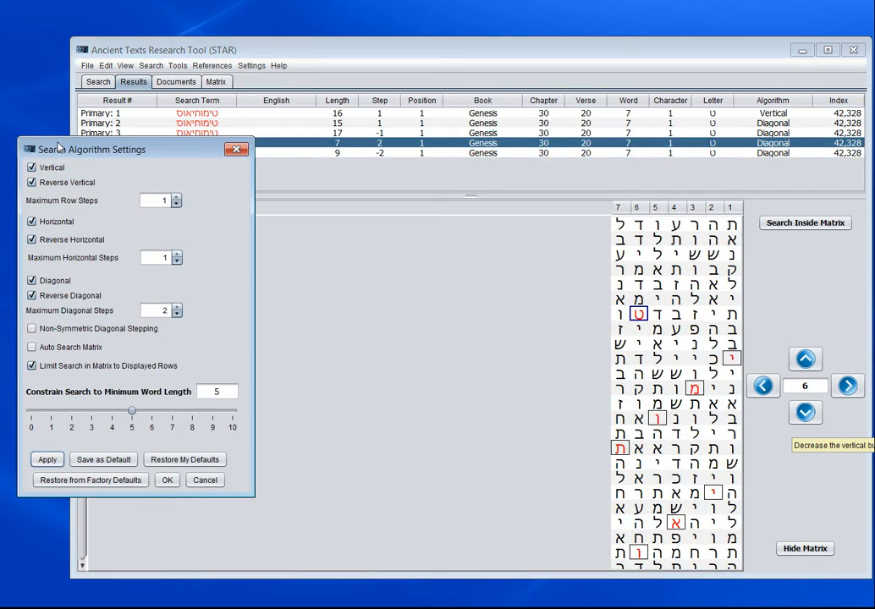
pyautogui.click(177, 309)
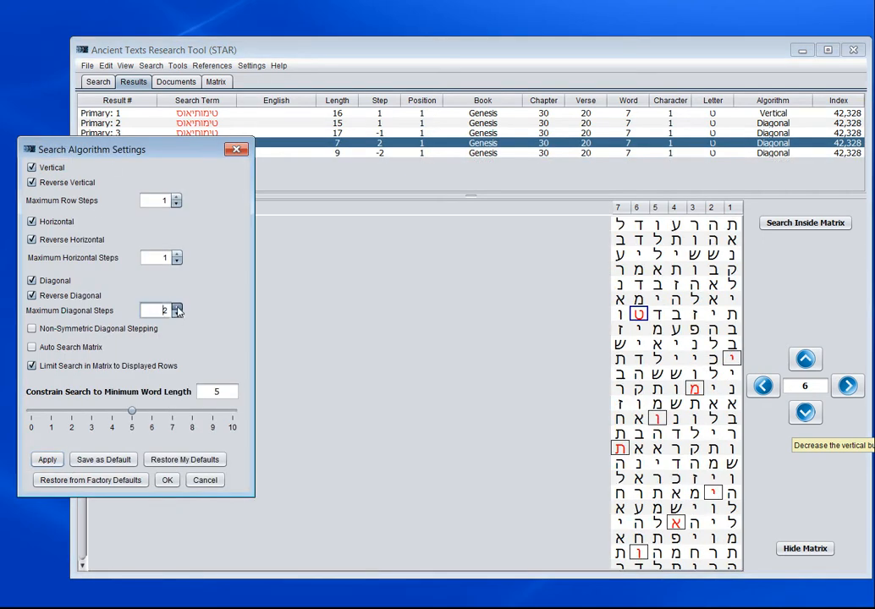
pyautogui.click(177, 308)
pyautogui.click(176, 314)
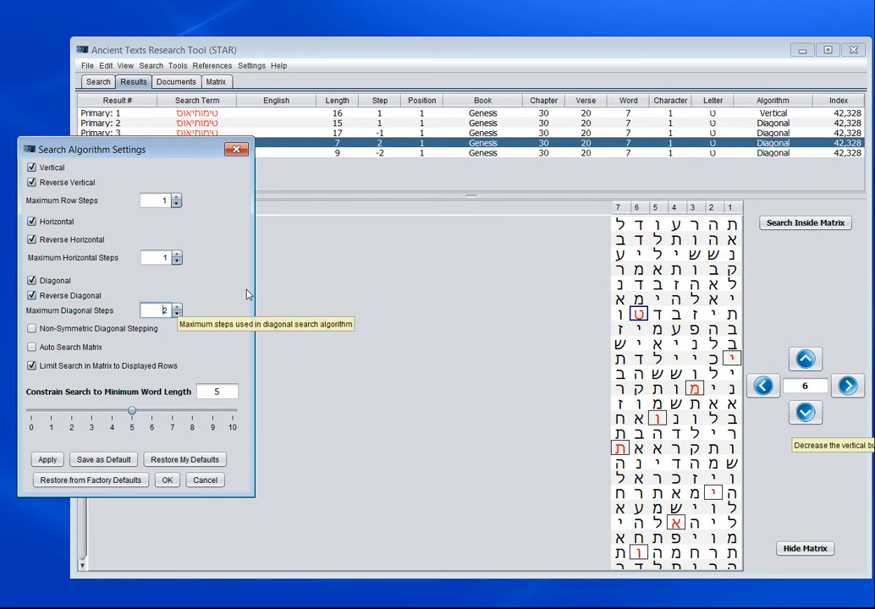
# - Return to the search page and enable Auto Search Matrix in the algorithm settings
pyautogui.click(97, 82)
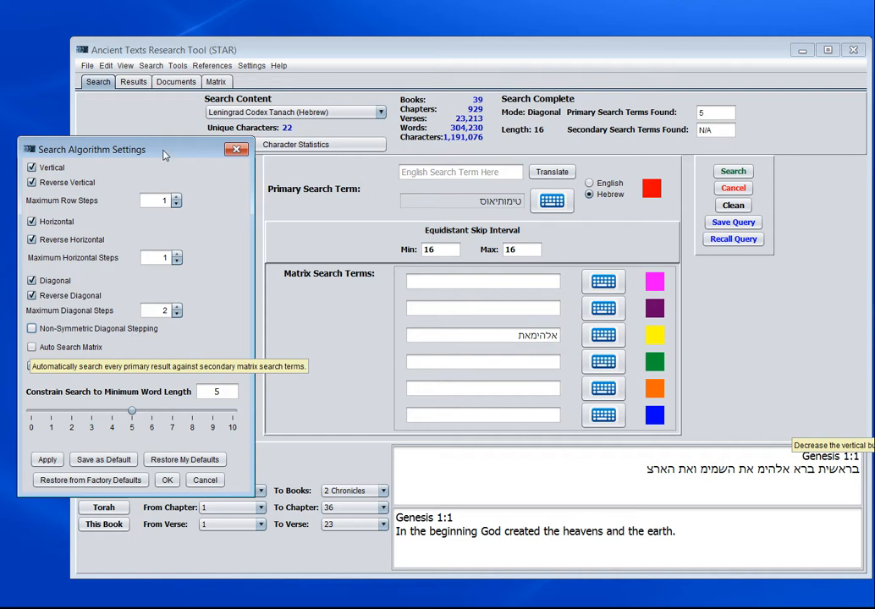
pyautogui.moveTo(165, 155)
pyautogui.mouseDown()
pyautogui.moveTo(230, 116)
pyautogui.moveTo(167, 151)
pyautogui.mouseUp()
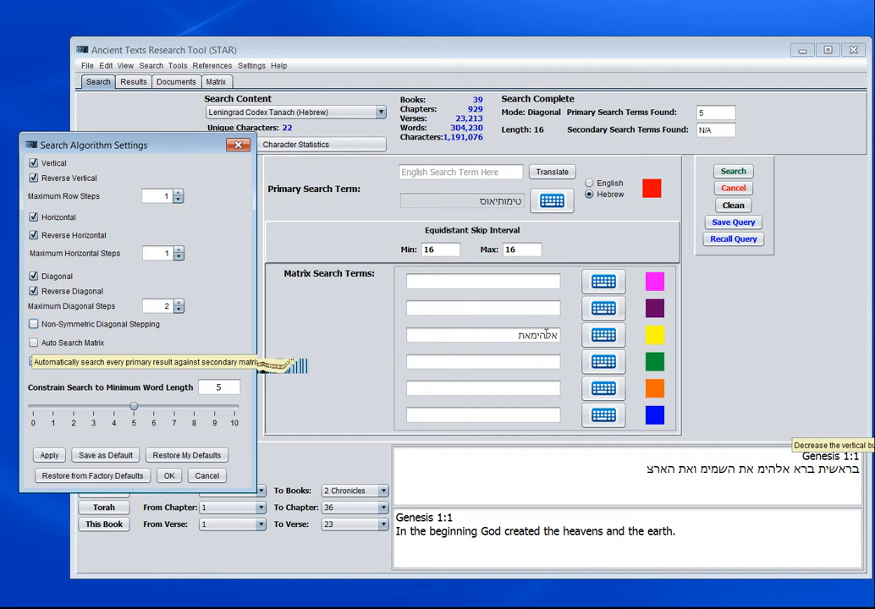
pyautogui.click(34, 343)
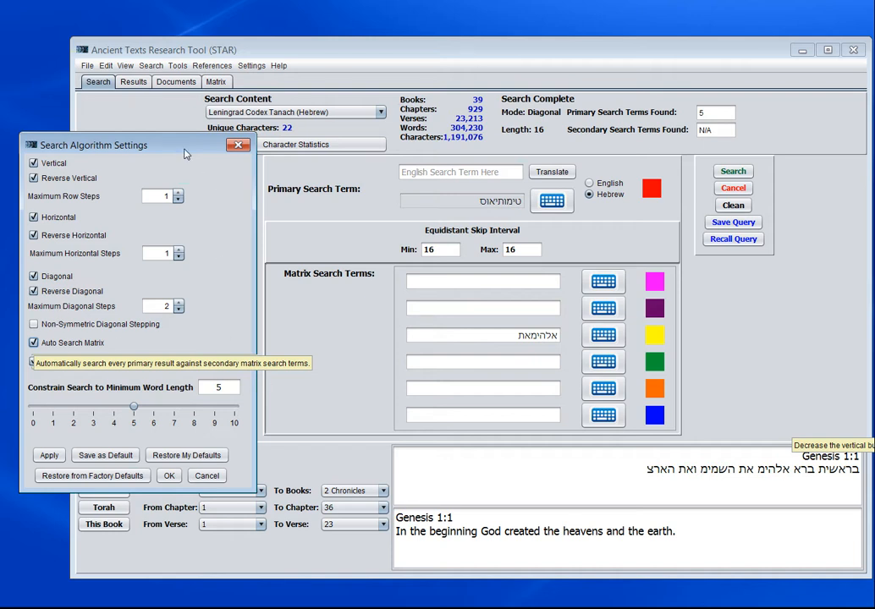
pyautogui.moveTo(187, 149)
pyautogui.mouseDown()
pyautogui.moveTo(341, 142)
pyautogui.moveTo(176, 147)
pyautogui.moveTo(196, 148)
pyautogui.mouseUp()
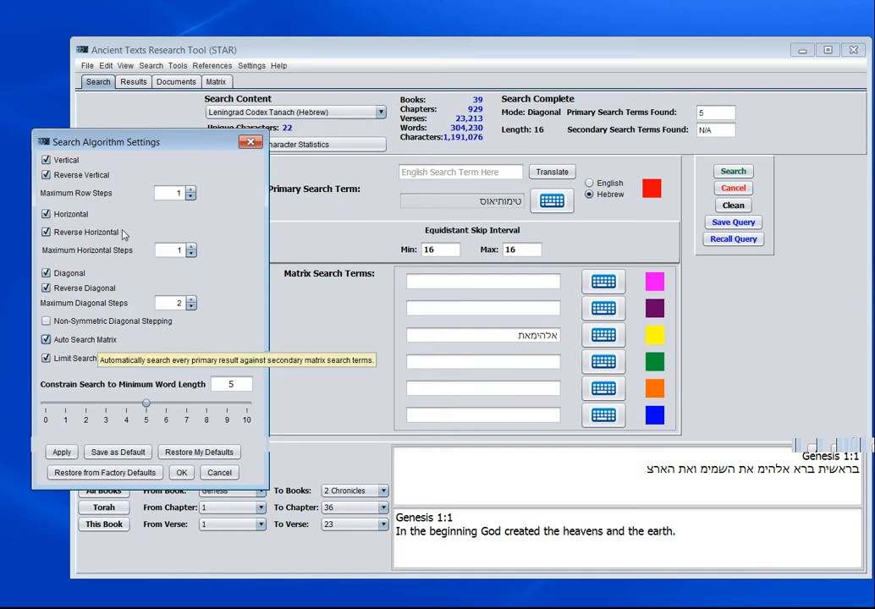
# - Apply the automatic matrix search setting, rerun the search, and open the list of primary and secondary results
pyautogui.moveTo(145, 144)
pyautogui.mouseDown()
pyautogui.moveTo(139, 170)
pyautogui.moveTo(143, 139)
pyautogui.moveTo(134, 138)
pyautogui.mouseUp()
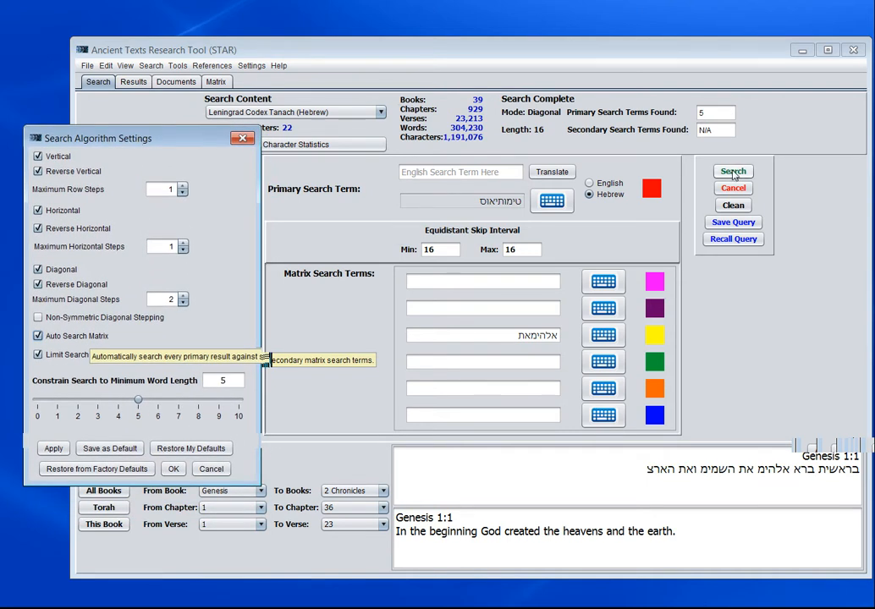
pyautogui.click(56, 453)
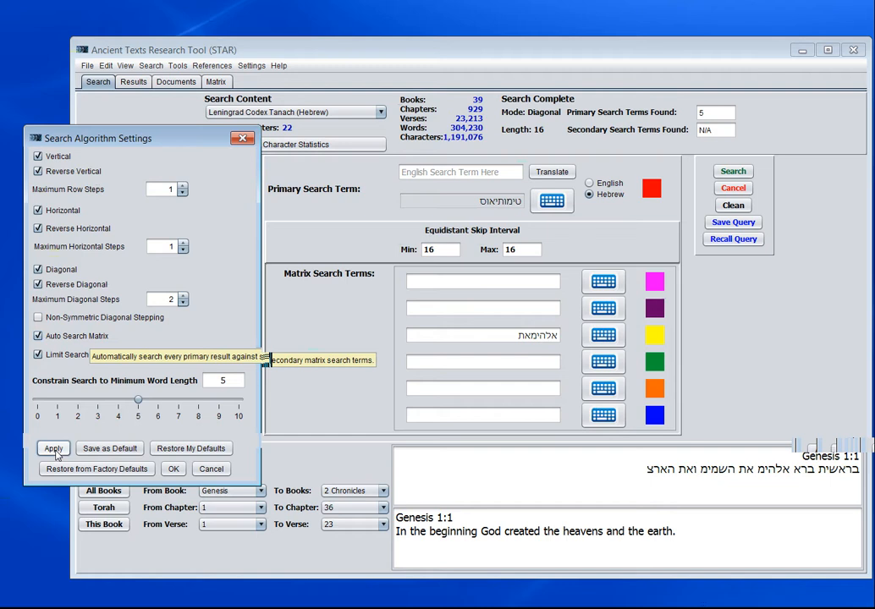
pyautogui.click(734, 173)
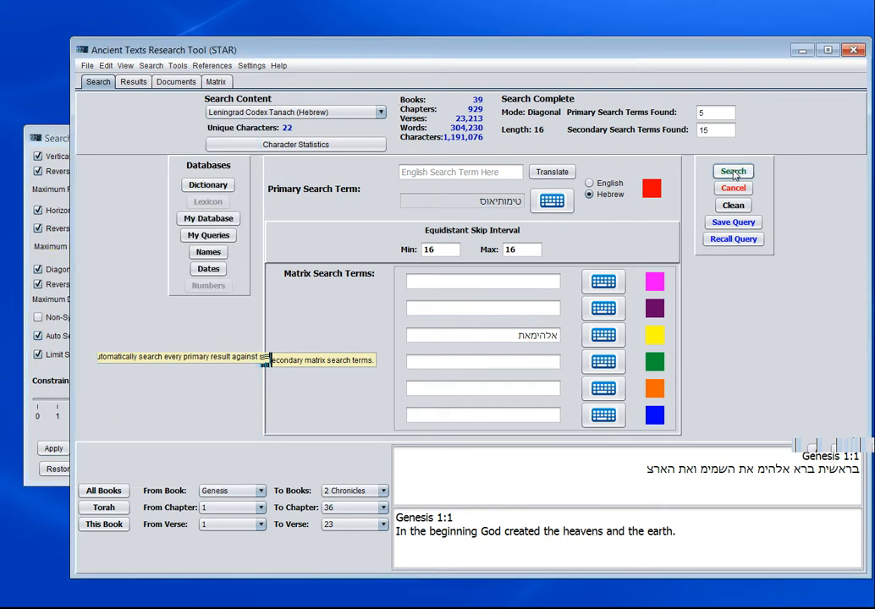
pyautogui.click(701, 119)
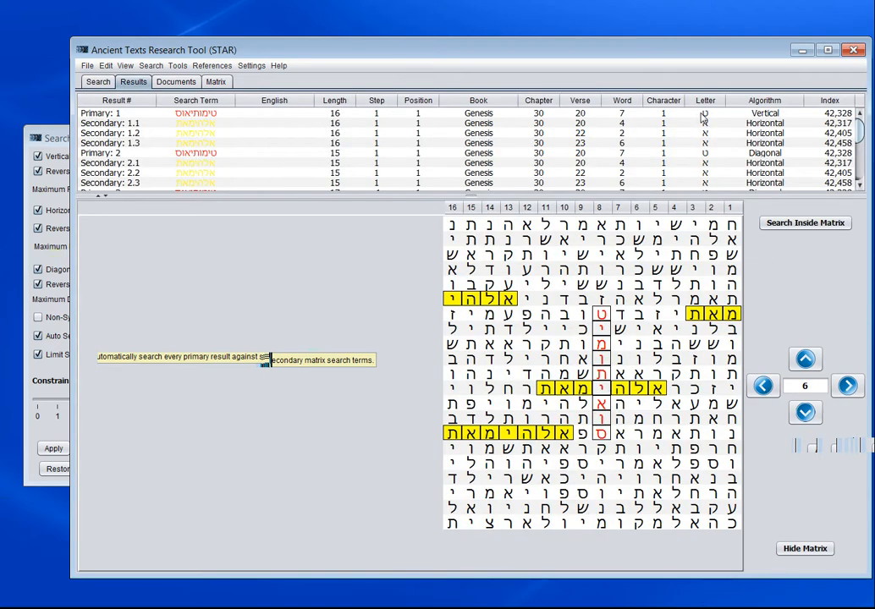
# - Examine Primary 1 with its secondary results, then Primary 2 and Secondary 2.1, in the letter matrix
pyautogui.click(201, 115)
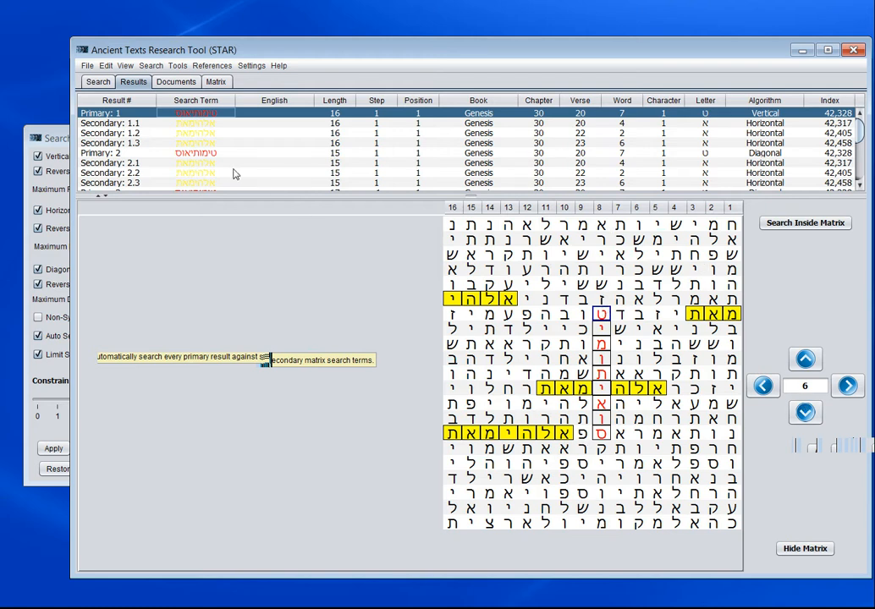
pyautogui.click(193, 125)
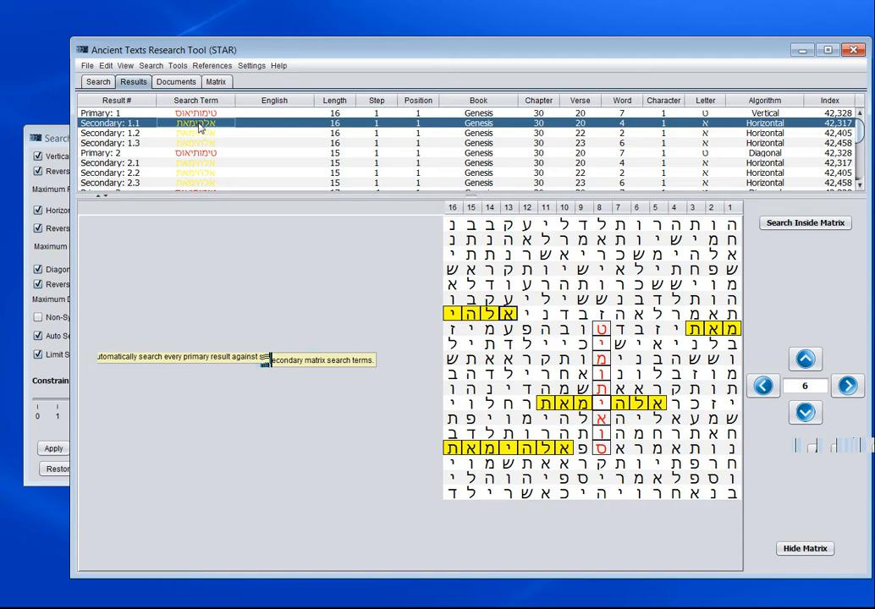
pyautogui.click(204, 134)
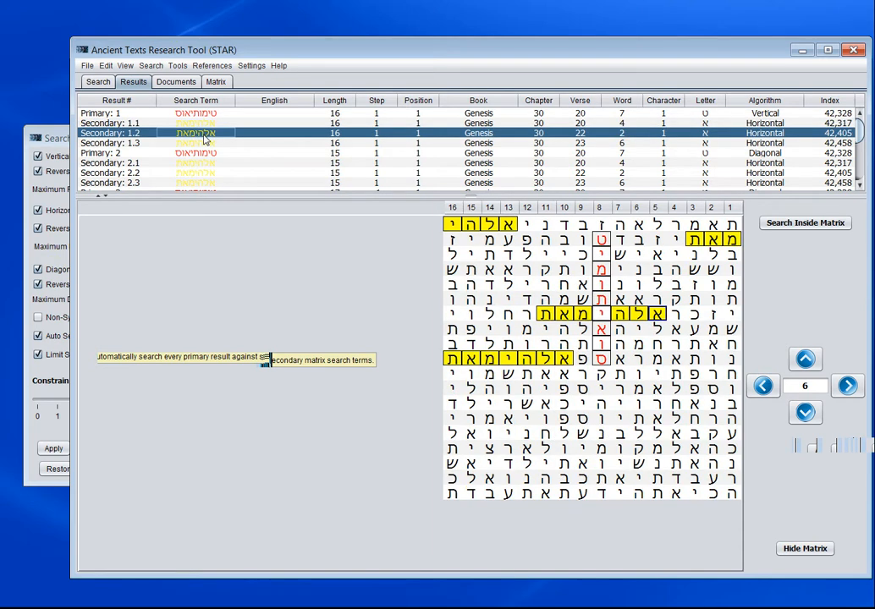
pyautogui.click(210, 143)
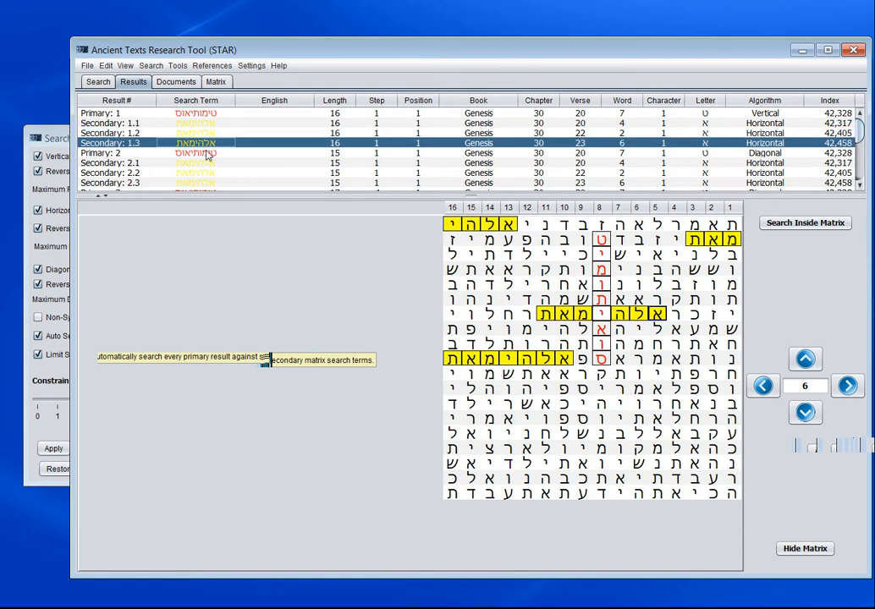
pyautogui.click(203, 154)
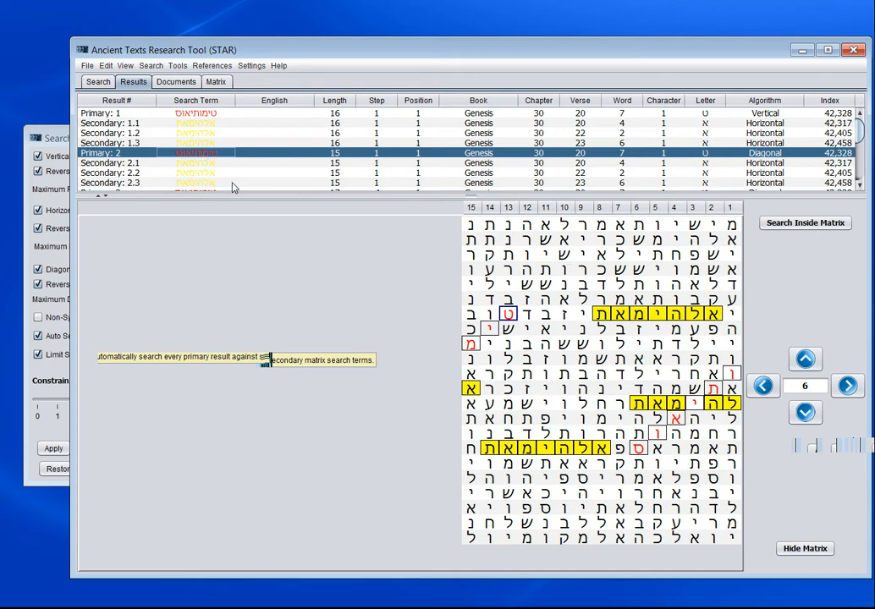
pyautogui.click(210, 163)
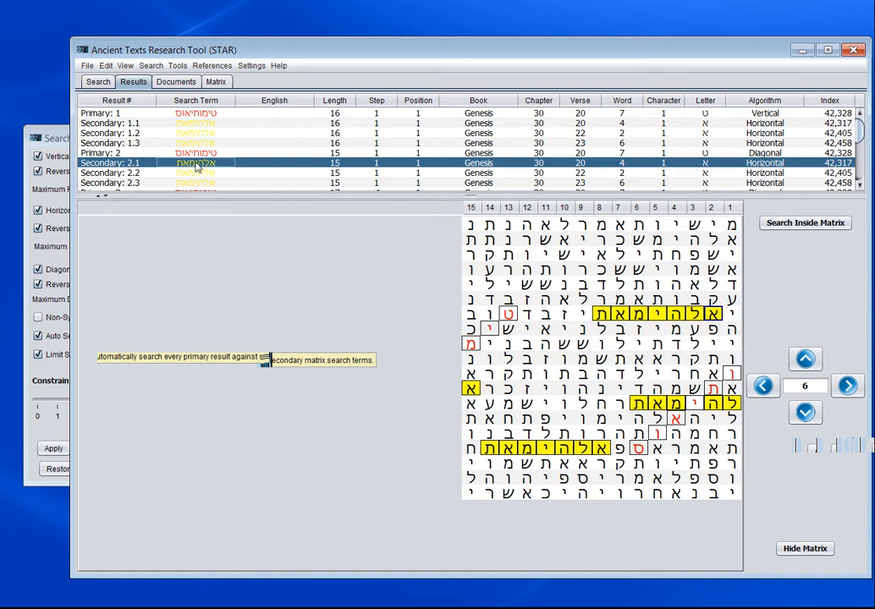
# - View the source text for the first letter of Secondary 2.1 in the matrix, and close it after reading
pyautogui.rightClick(713, 316)
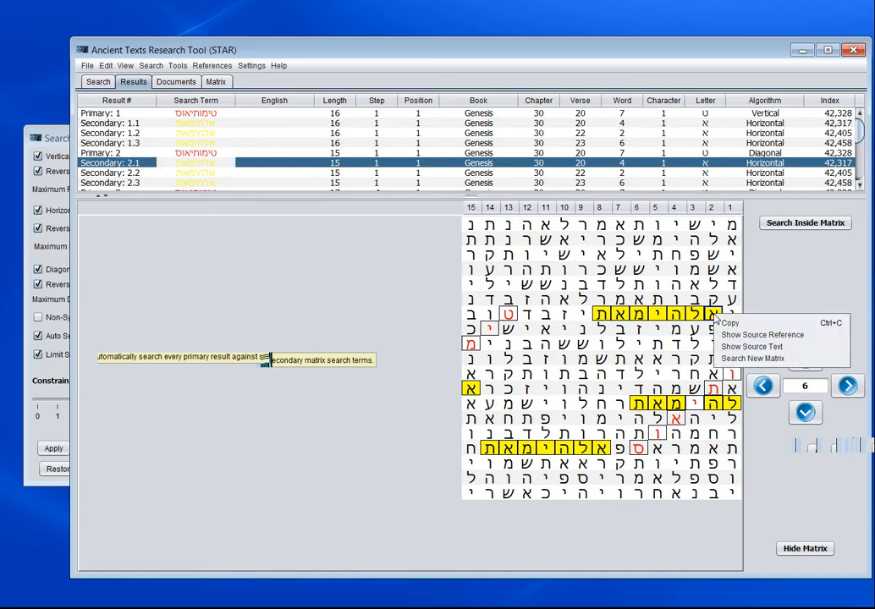
pyautogui.click(748, 350)
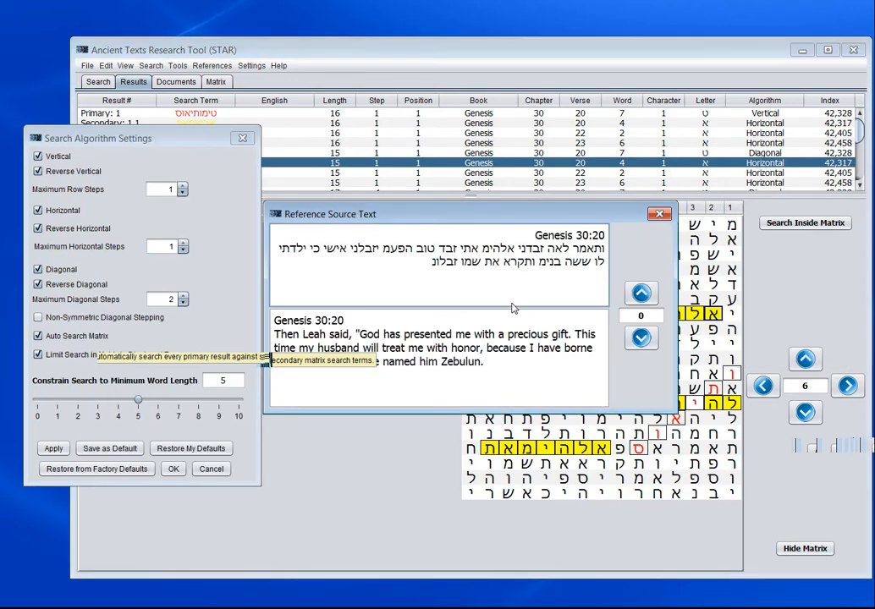
pyautogui.moveTo(454, 219); pyautogui.dragTo(601, 208)
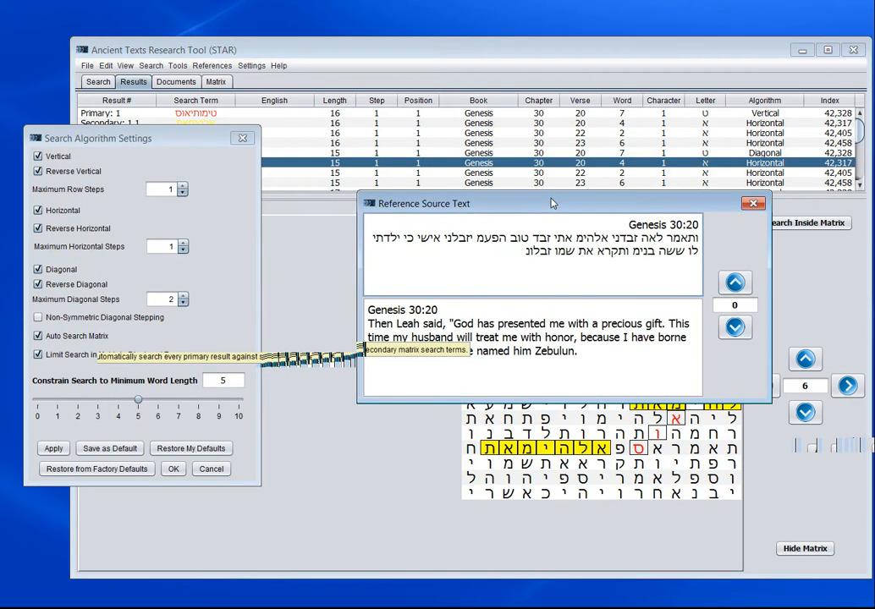
pyautogui.click(746, 205)
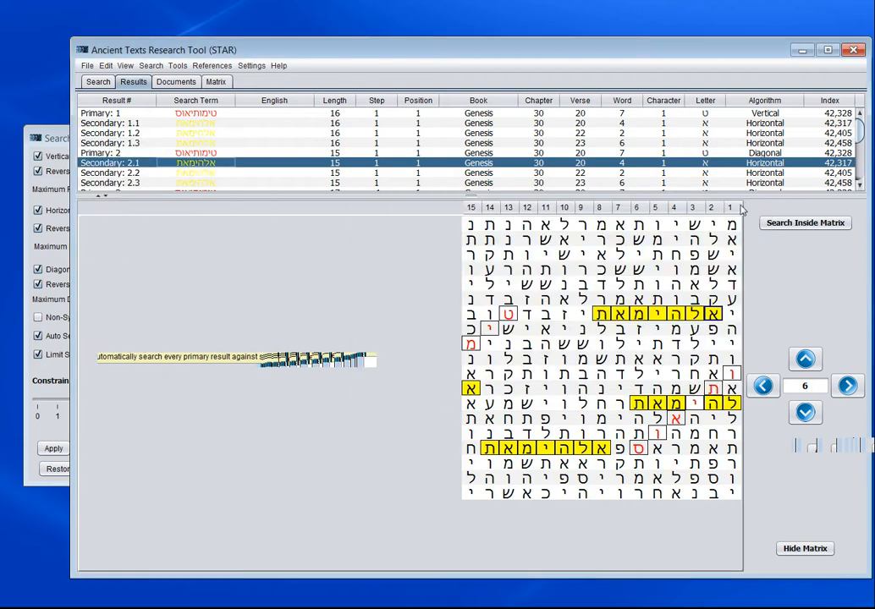
# - Reopen the search algorithm settings, disable Limit Search in Matrix to Displayed Rows, and apply the change
pyautogui.click(150, 66)
pyautogui.click(174, 81)
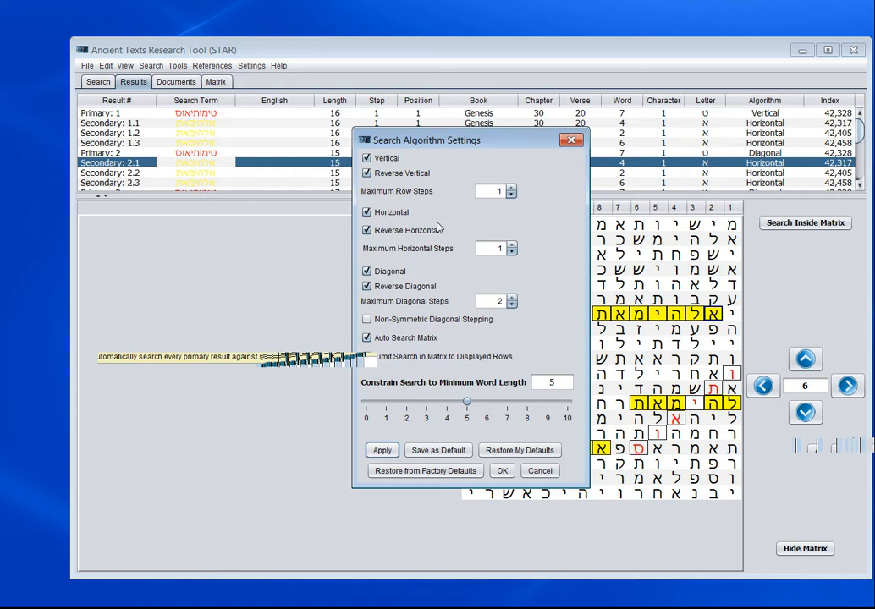
pyautogui.moveTo(458, 140); pyautogui.dragTo(166, 116)
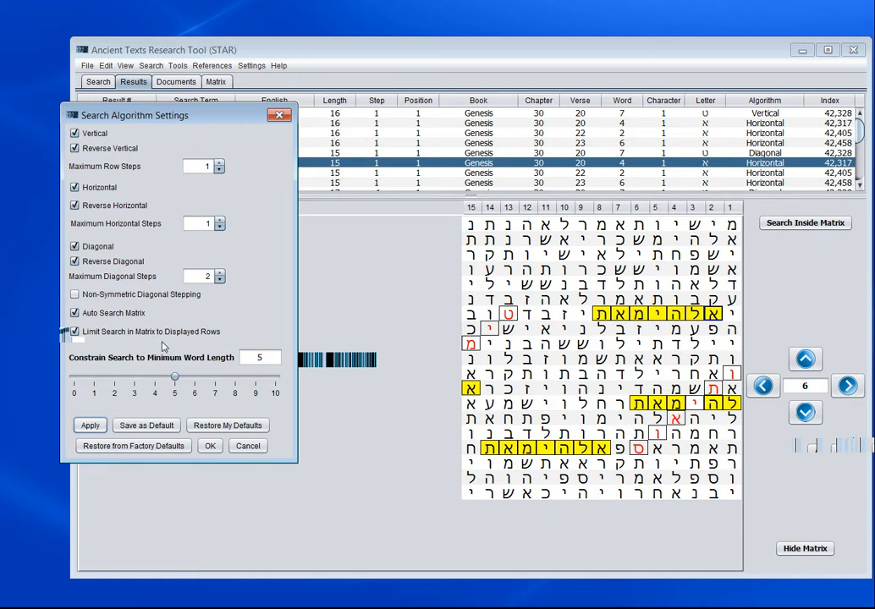
pyautogui.click(75, 333)
pyautogui.moveTo(184, 119); pyautogui.dragTo(141, 116)
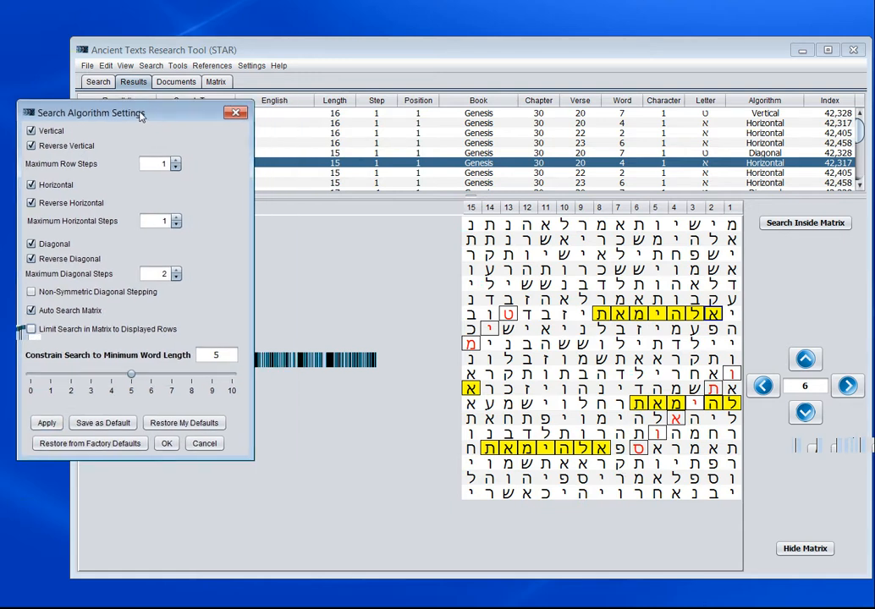
pyautogui.click(44, 422)
# - Return to the search page and disable Diagonal and Reverse Diagonal in the search algorithm settings
pyautogui.click(150, 65)
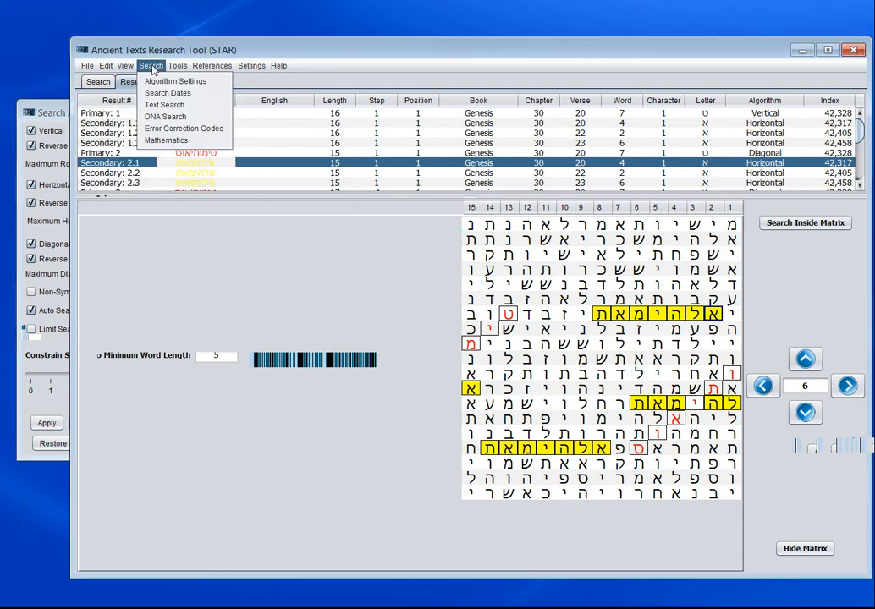
pyautogui.moveTo(178, 65)
pyautogui.click(440, 56)
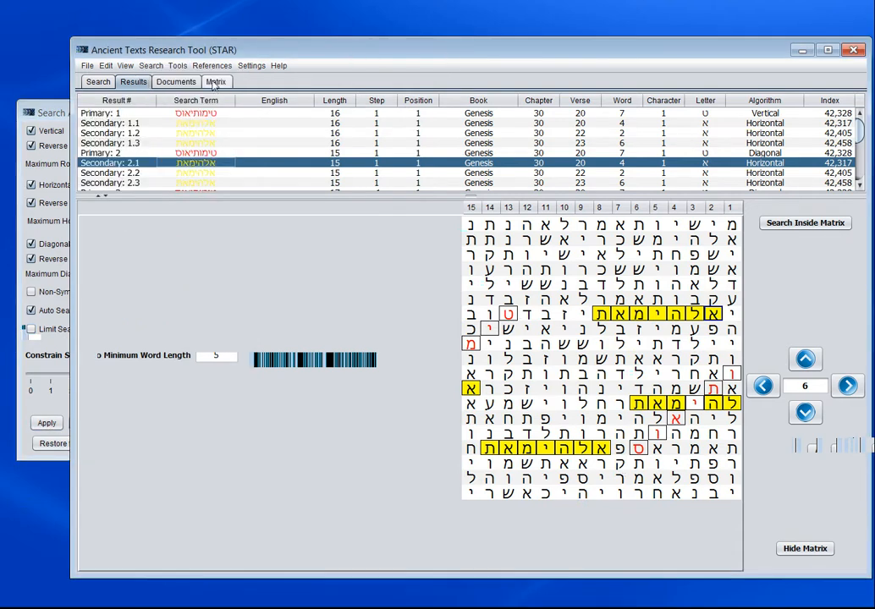
pyautogui.click(97, 81)
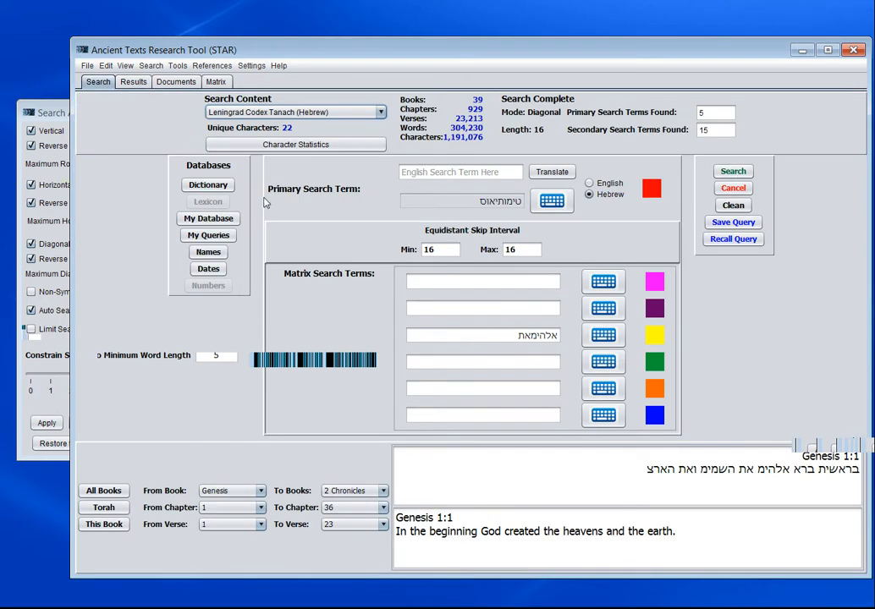
pyautogui.click(46, 111)
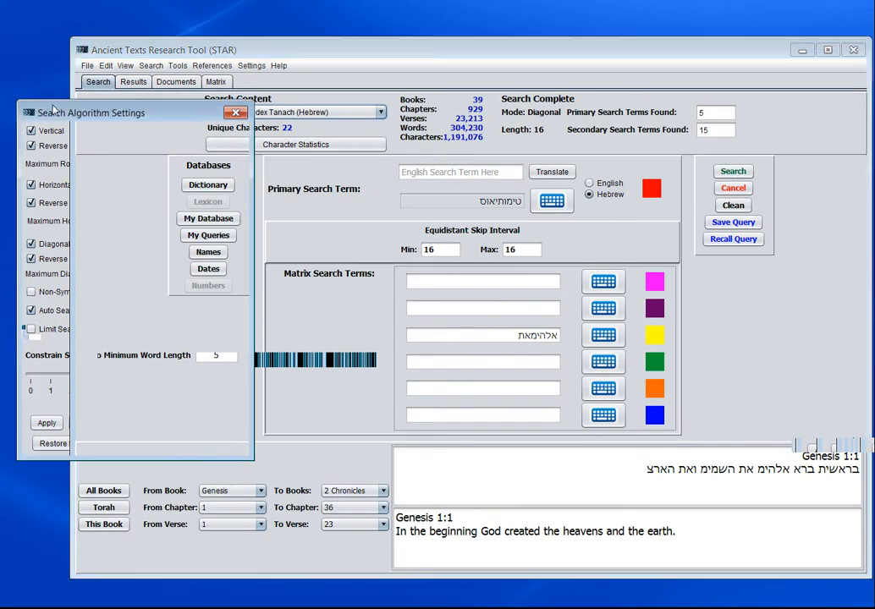
pyautogui.click(31, 243)
pyautogui.click(31, 260)
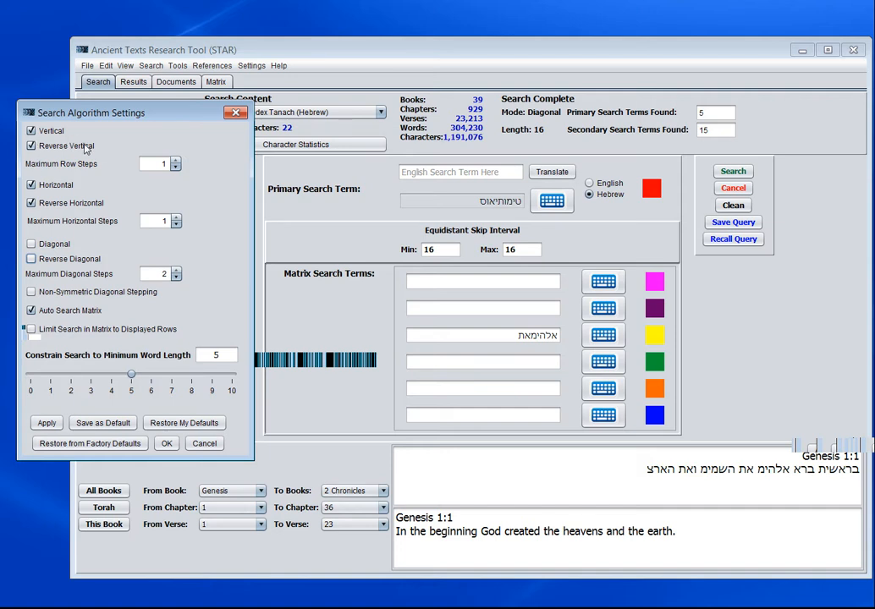
# - Apply the vertical and horizontal-only settings, rerun the search, and open its results list
pyautogui.click(49, 425)
pyautogui.click(733, 174)
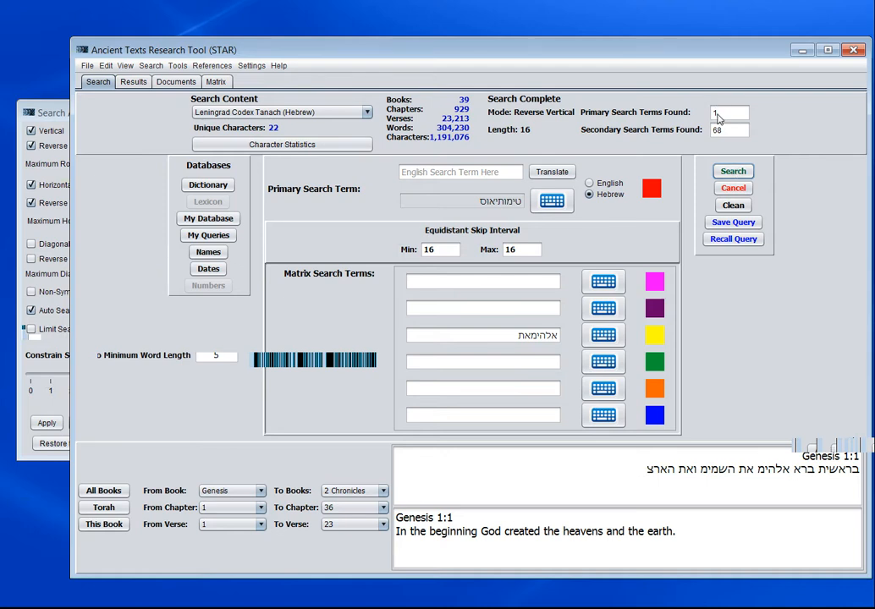
pyautogui.click(718, 114)
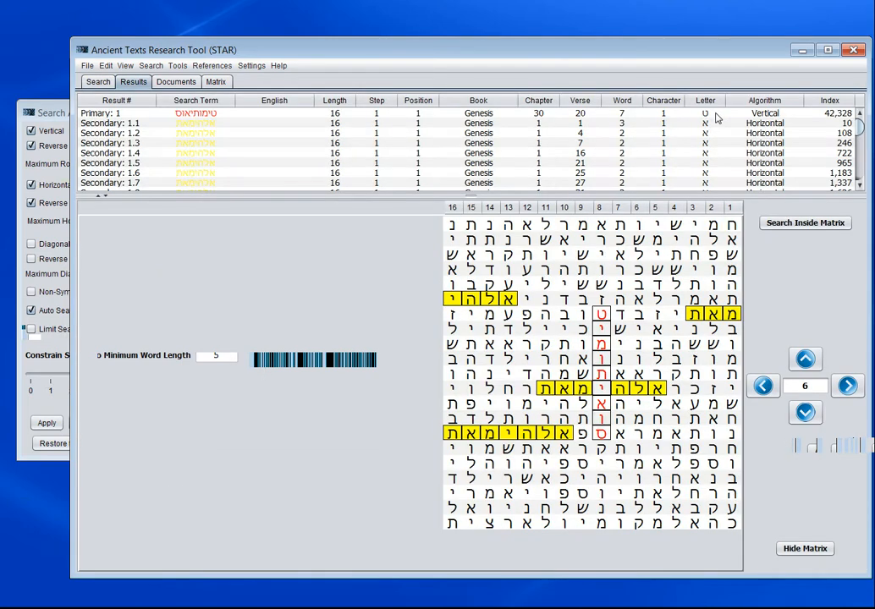
# - Examine Secondary 1.1 through 1.7 in the matrix to see where the matches lie relative to the primary term
pyautogui.click(215, 125)
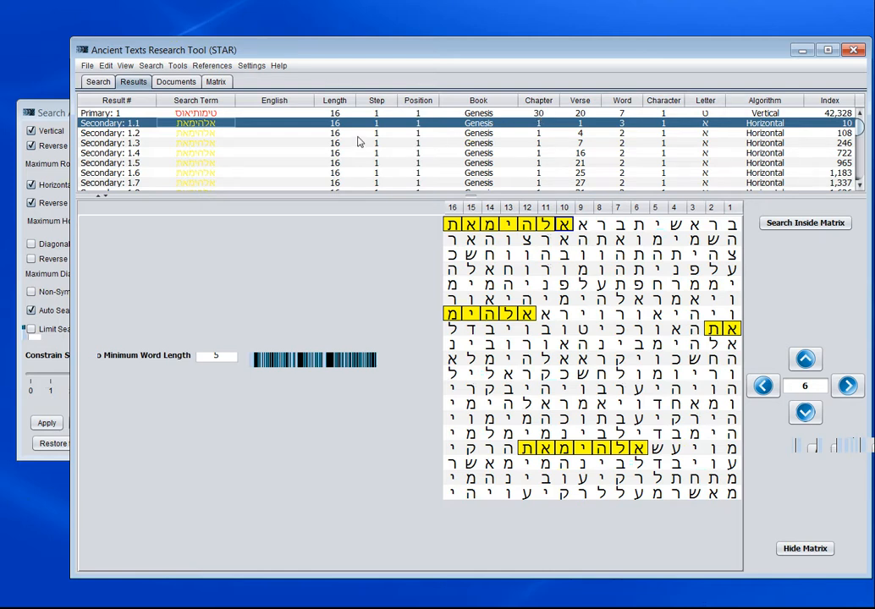
pyautogui.click(489, 133)
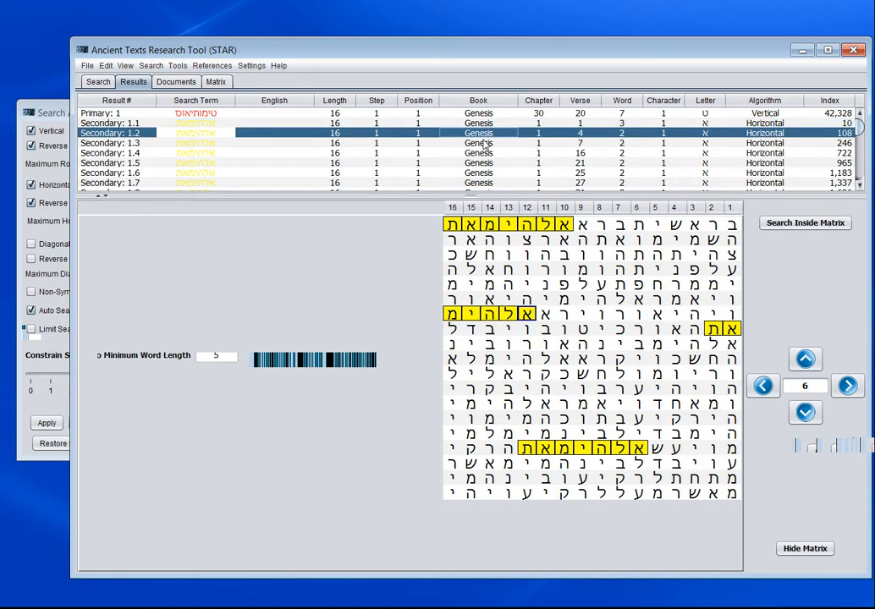
pyautogui.click(484, 143)
pyautogui.click(482, 153)
pyautogui.click(482, 163)
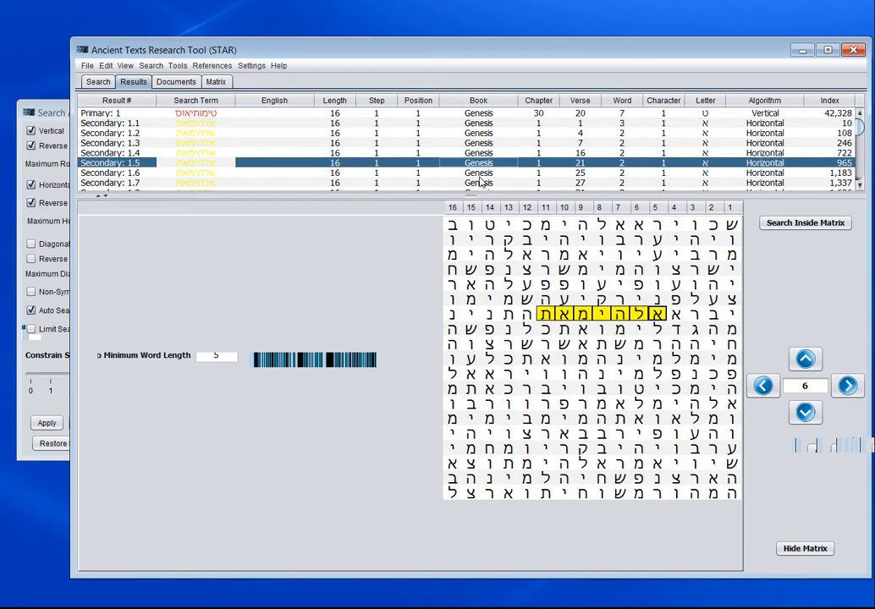
pyautogui.click(482, 174)
pyautogui.click(482, 183)
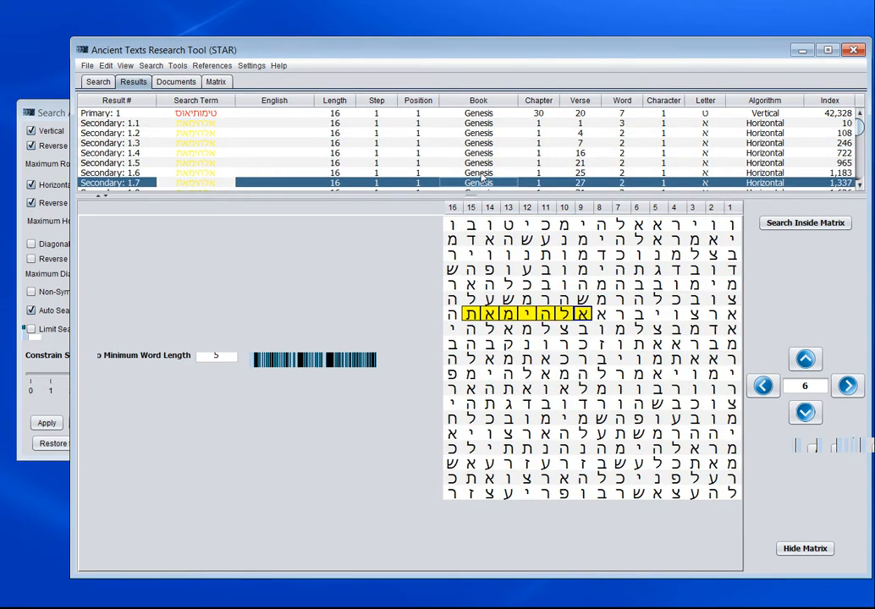
pyautogui.click(482, 173)
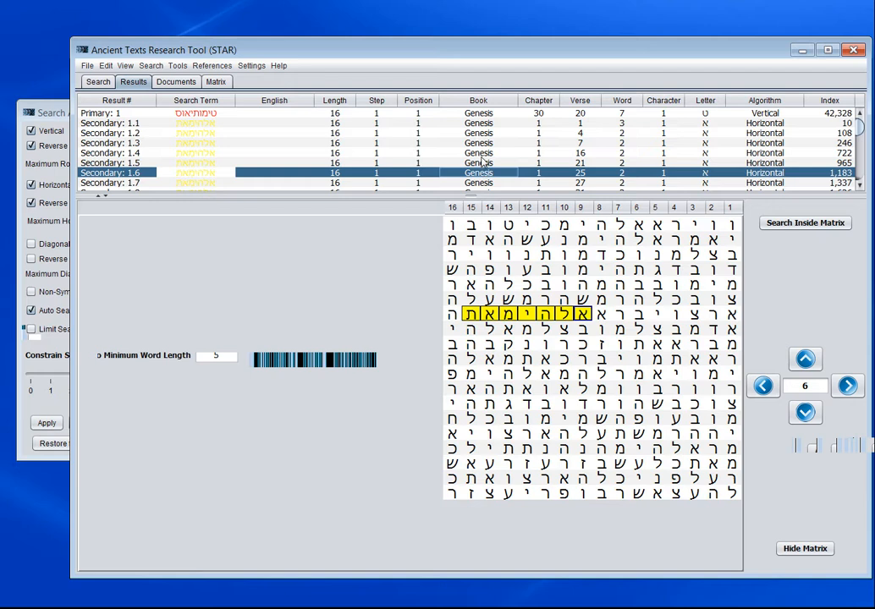
# - Bring back the search algorithm settings and restore the user's own saved defaults
pyautogui.click(59, 113)
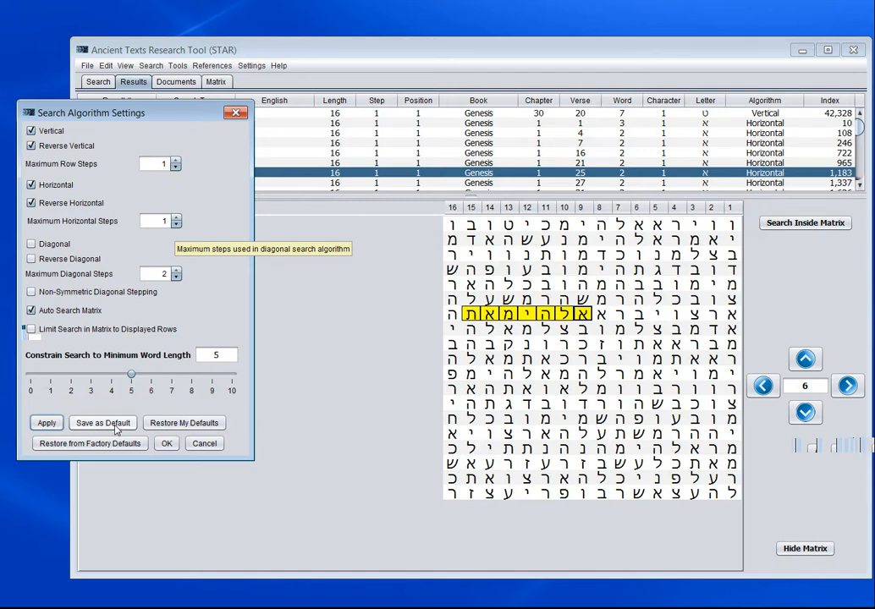
pyautogui.click(194, 426)
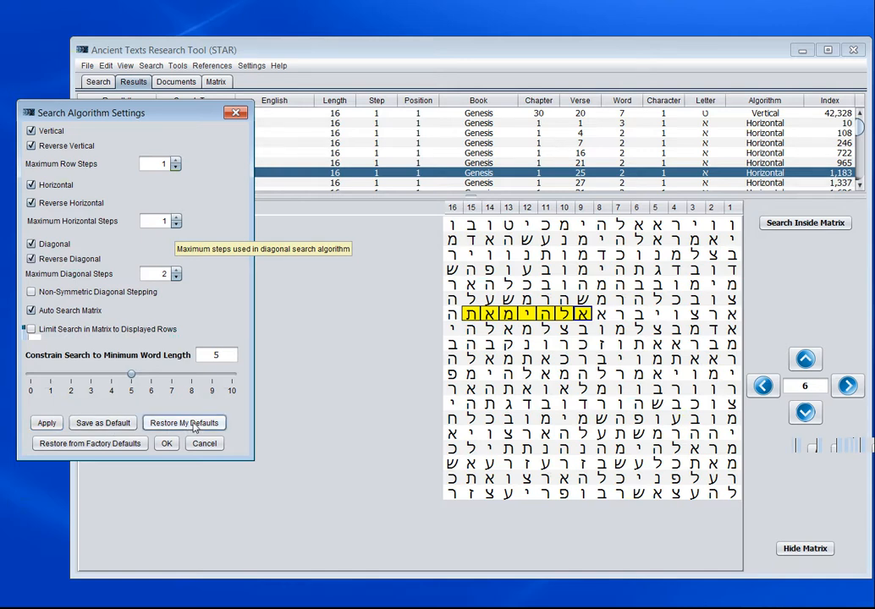